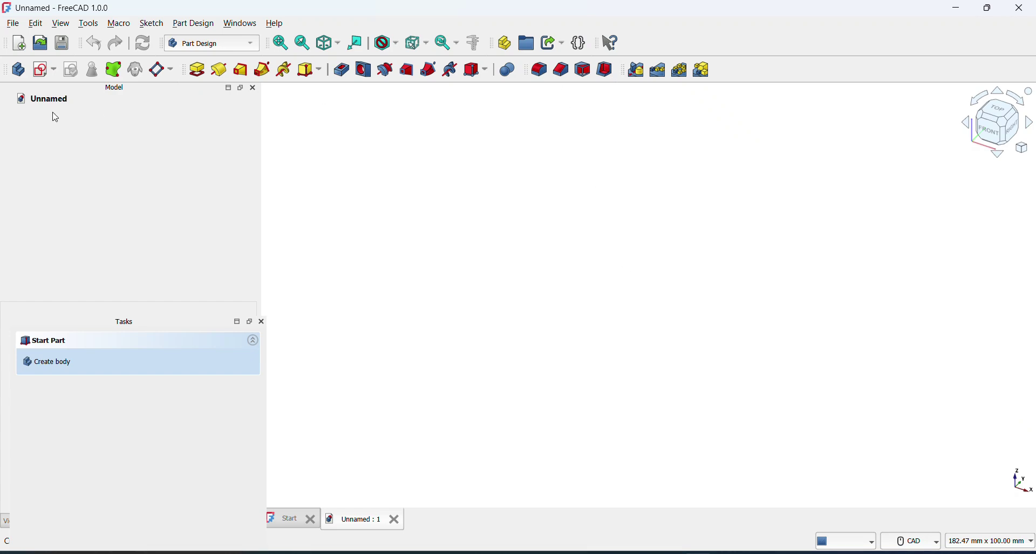
- Create a new body and attach an empty sketch to the XY_Plane
left_click(56, 69)
left_click(831, 273)
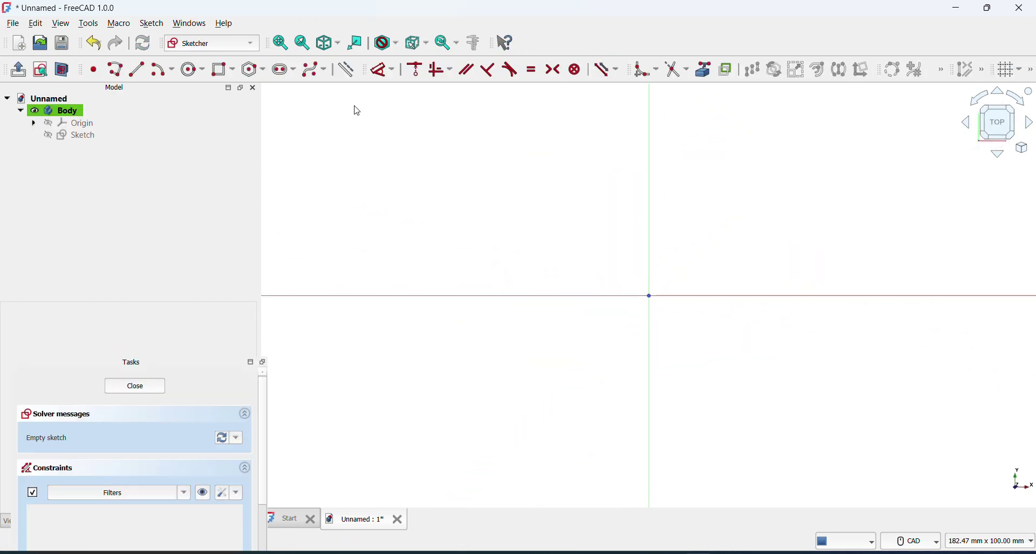
- Draw a centred 30 × 30 mm square on the sketch origin
left_click(223, 70)
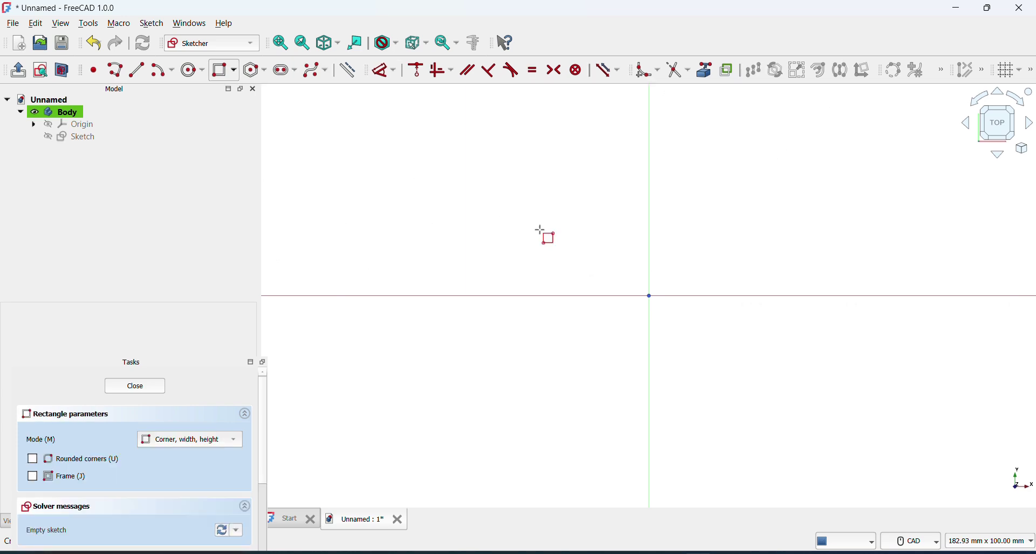
left_click(234, 70)
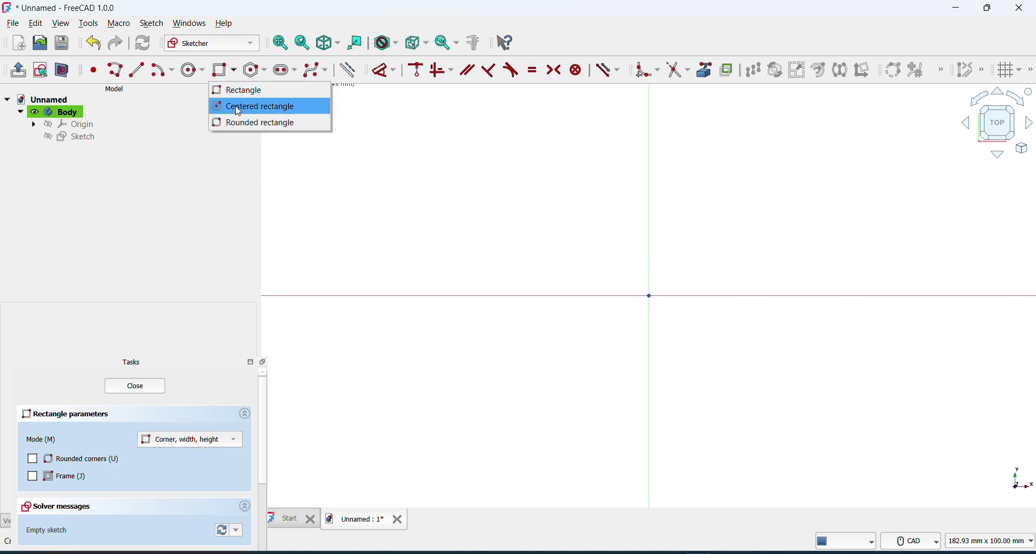
left_click(239, 104)
left_click(655, 296)
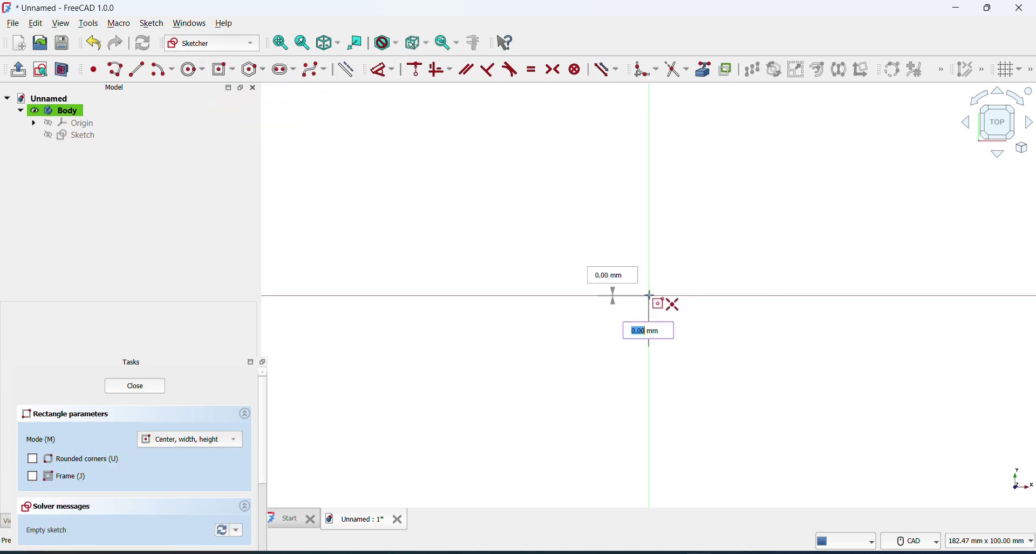
type("30")
key("Tab")
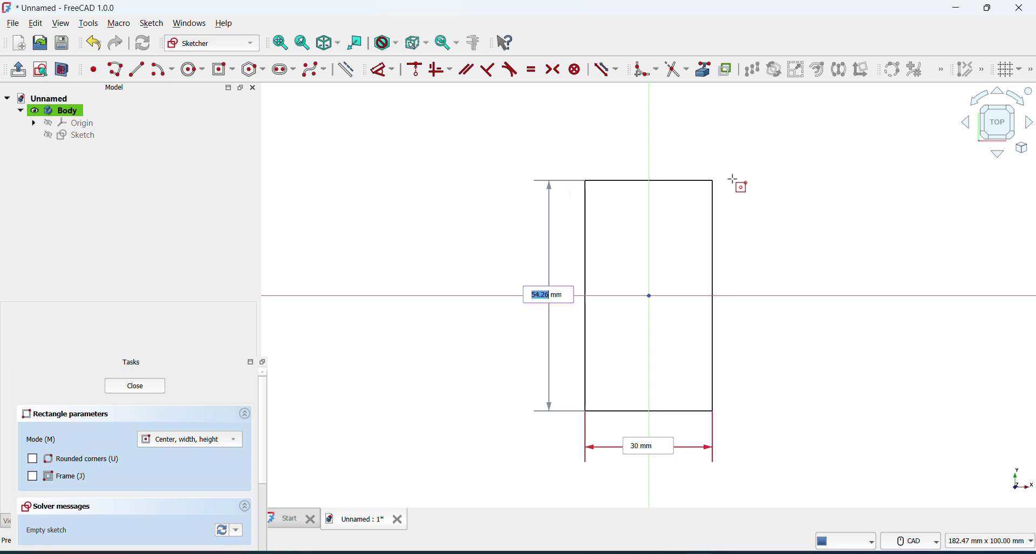
key("Return")
- Add a centred 10 × 10 mm square inside it on the origin
scroll(674, 264, "up", 2)
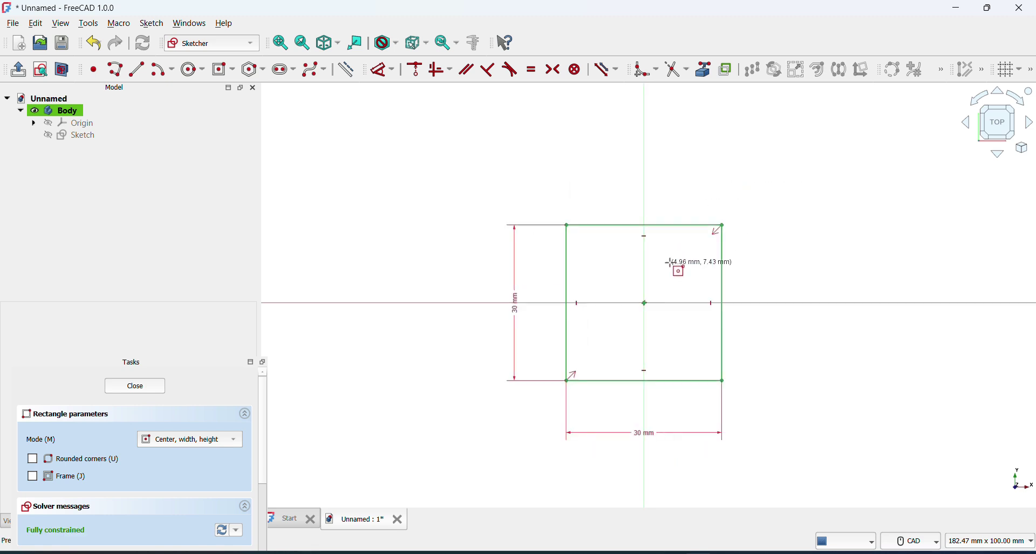
scroll(672, 263, "up", 3)
scroll(674, 263, "up", 1)
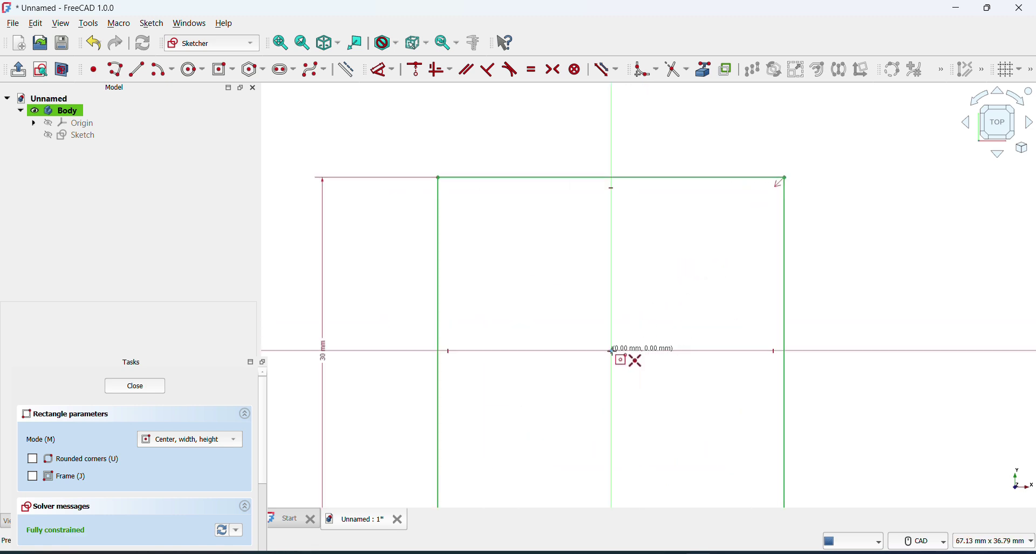
left_click(613, 351)
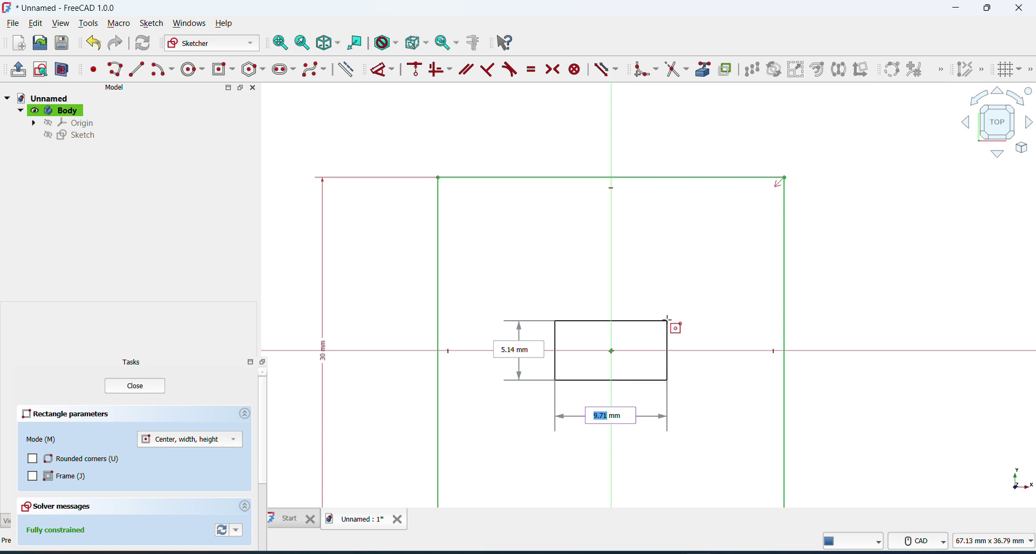
type("10")
key("Tab")
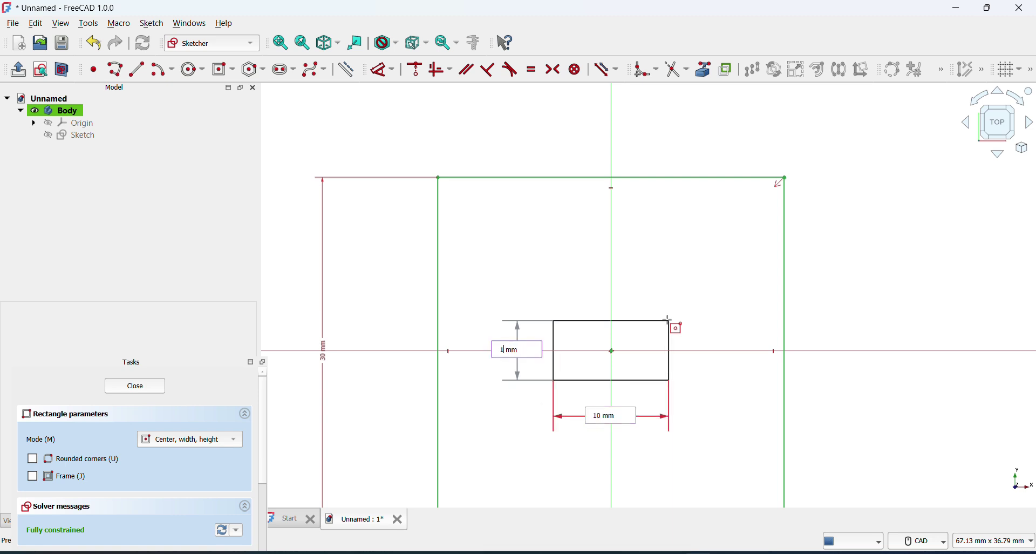
type("10")
key("Return")
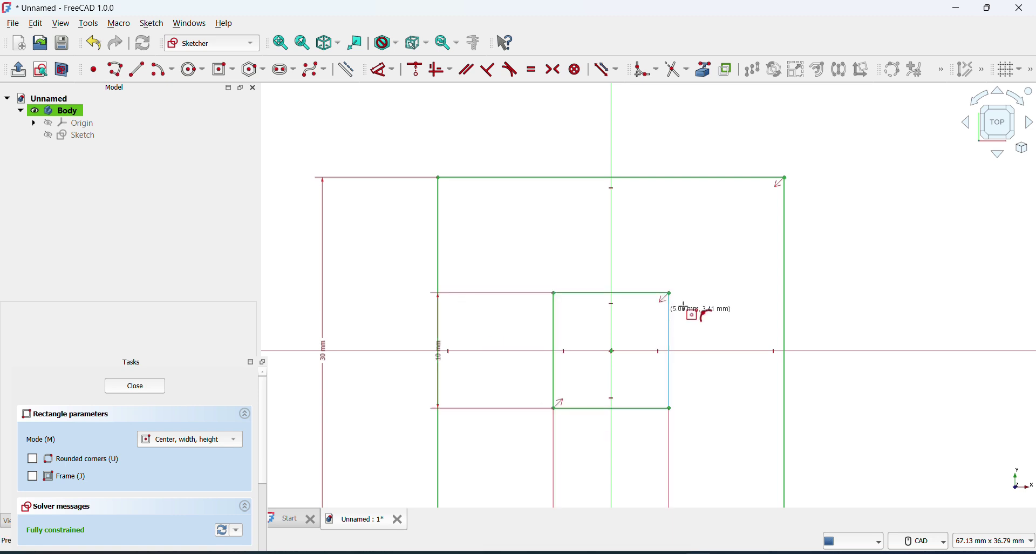
- Draw a polyline from the outer square's top edge down, right and up, removing the extra segment
left_click(116, 70)
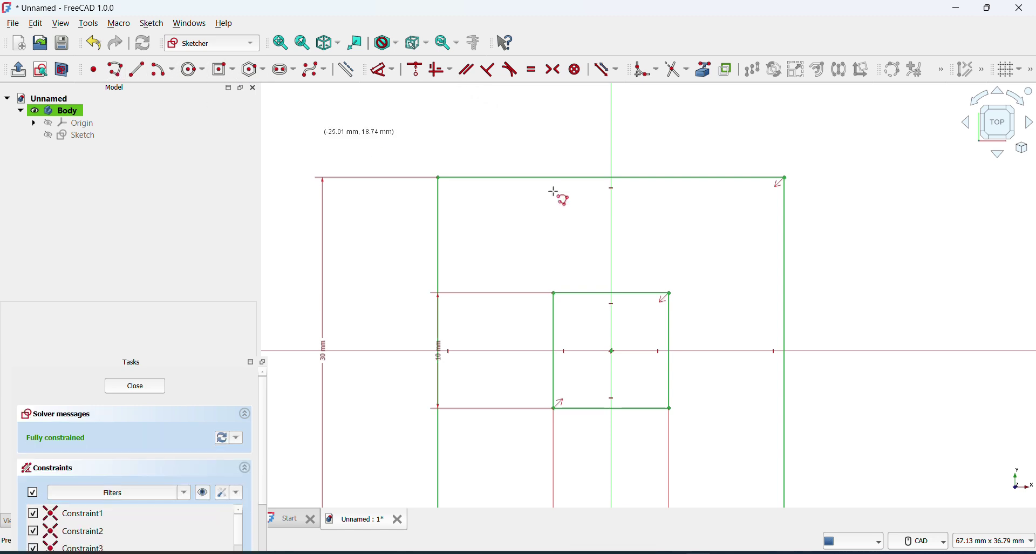
left_click(644, 178)
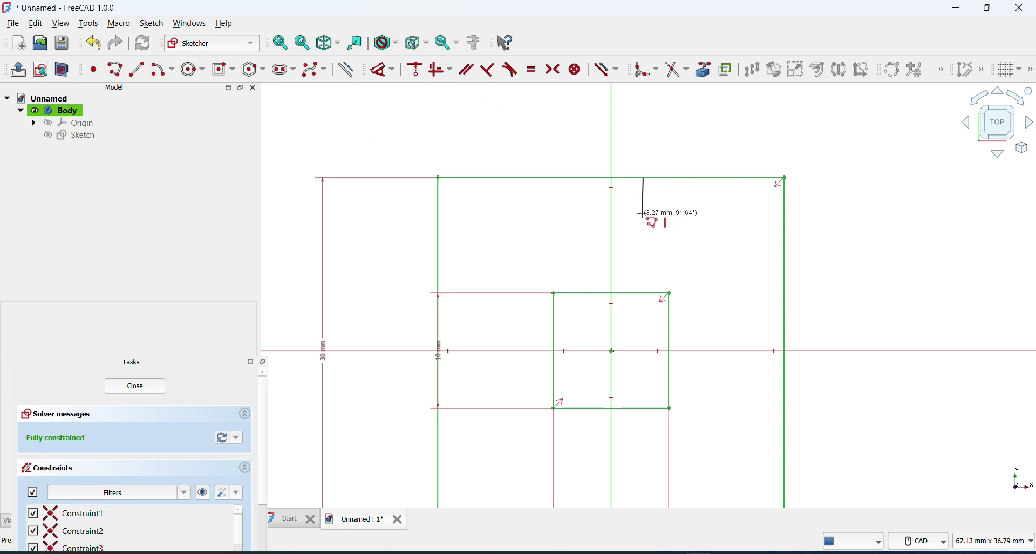
left_click(644, 215)
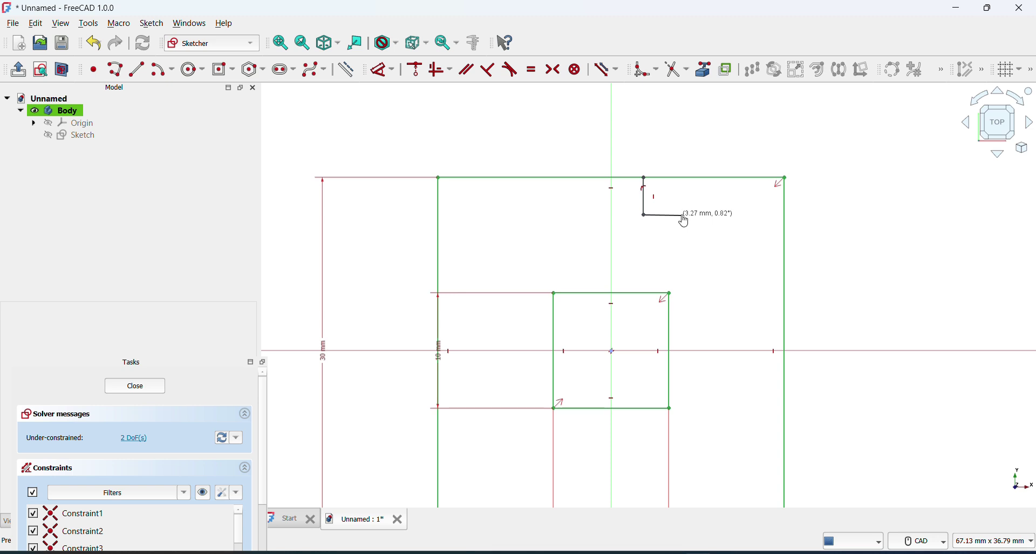
left_click(682, 215)
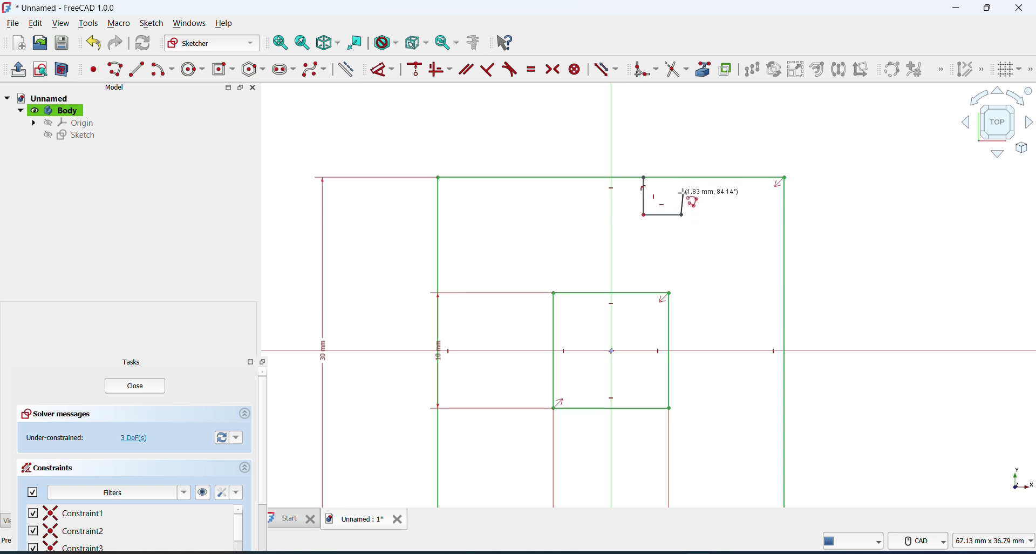
left_click(682, 193)
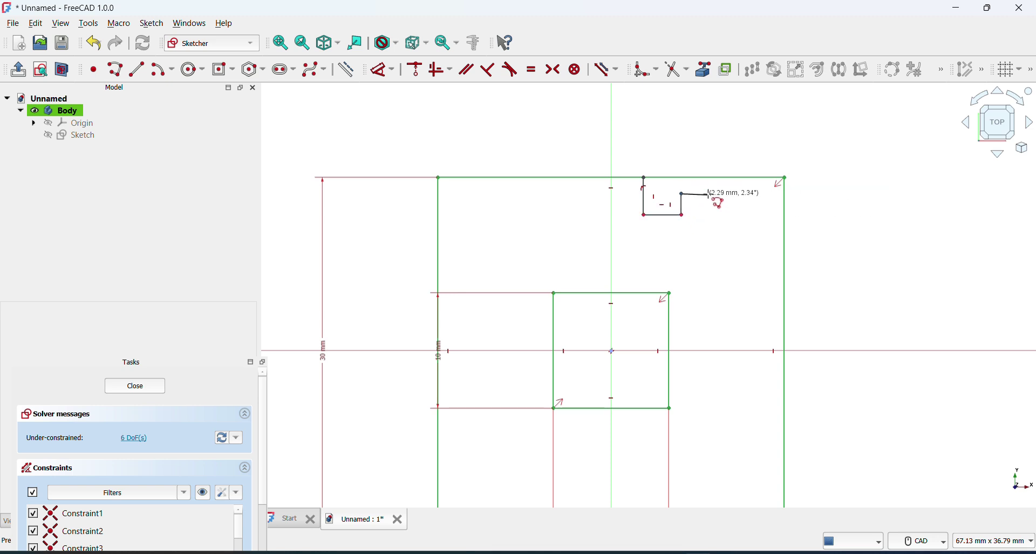
left_click(708, 194)
key("BackSpace")
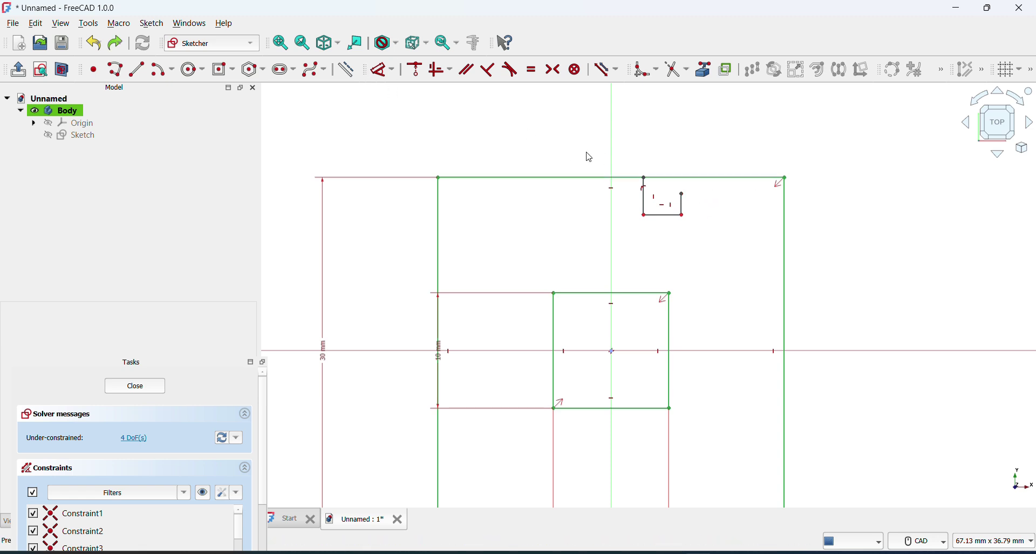
- Continue the stepped line from its end point to the right, then downward
left_click(115, 70)
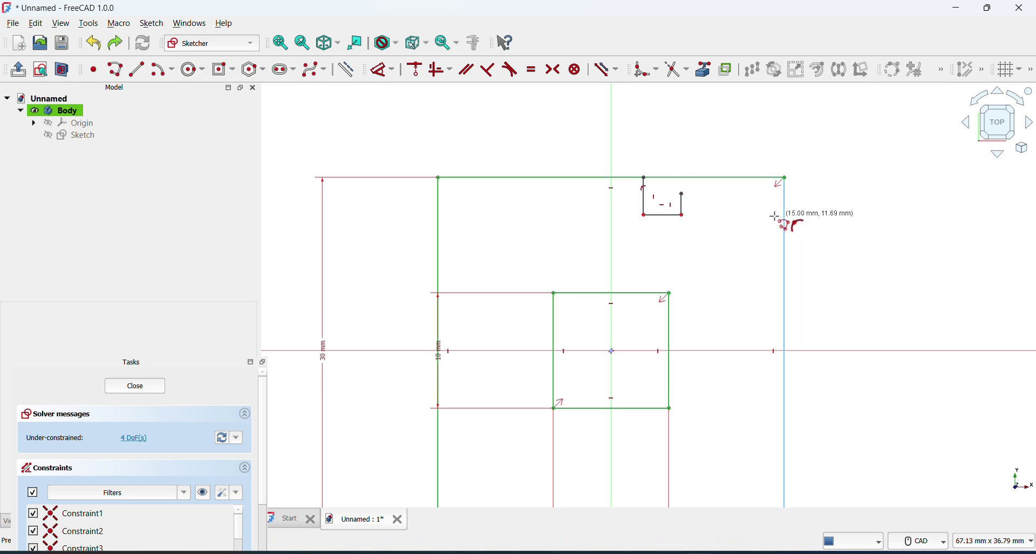
left_click(682, 193)
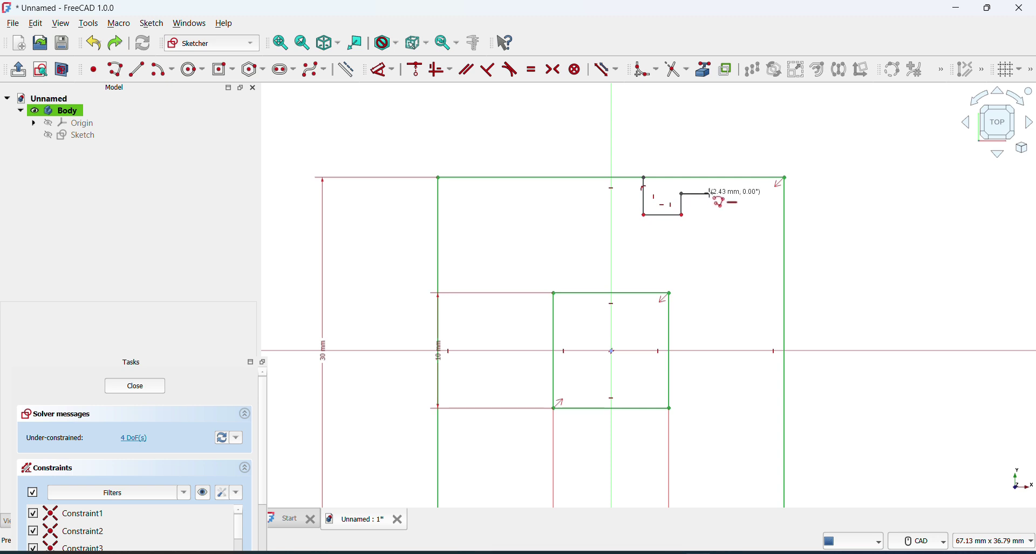
left_click(710, 193)
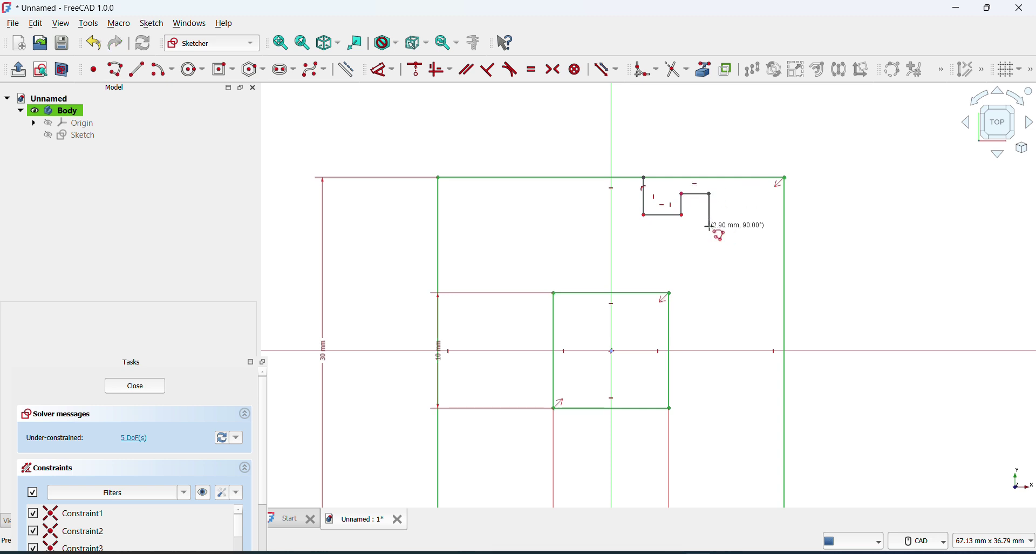
left_click(710, 227)
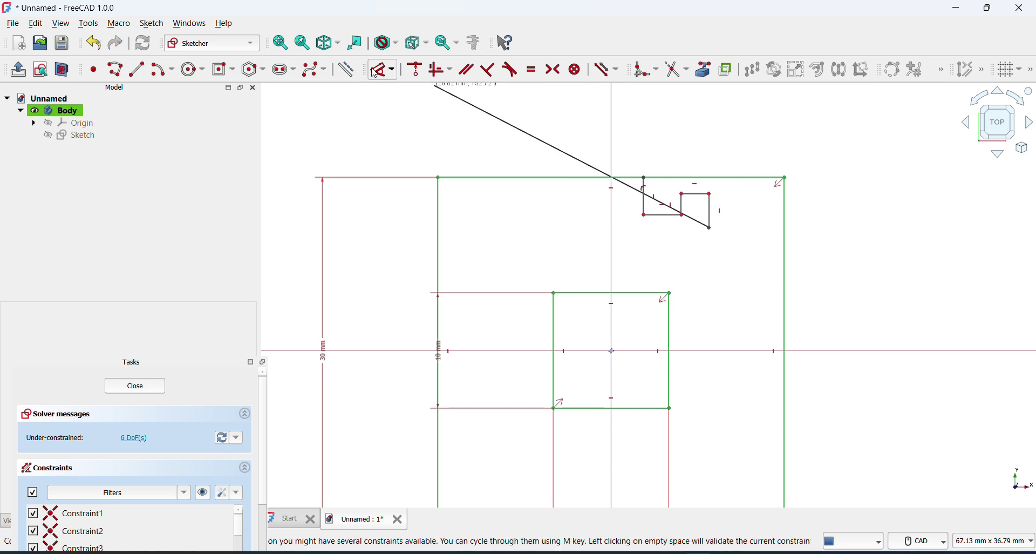
- Dimension the step's horizontal offset and its vertical edge, both 3 mm
right_click(701, 213)
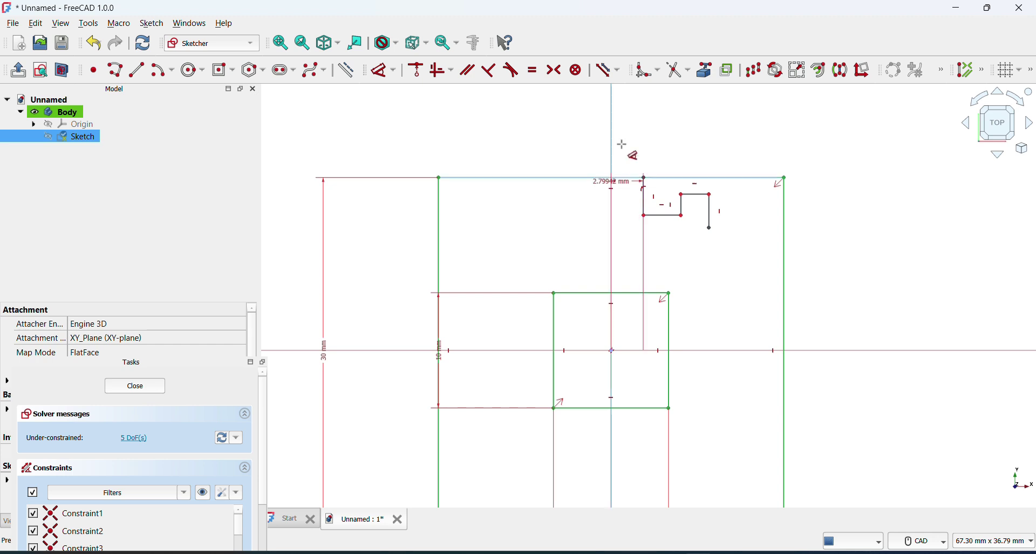
left_click(644, 178)
left_click(638, 122)
key("Return")
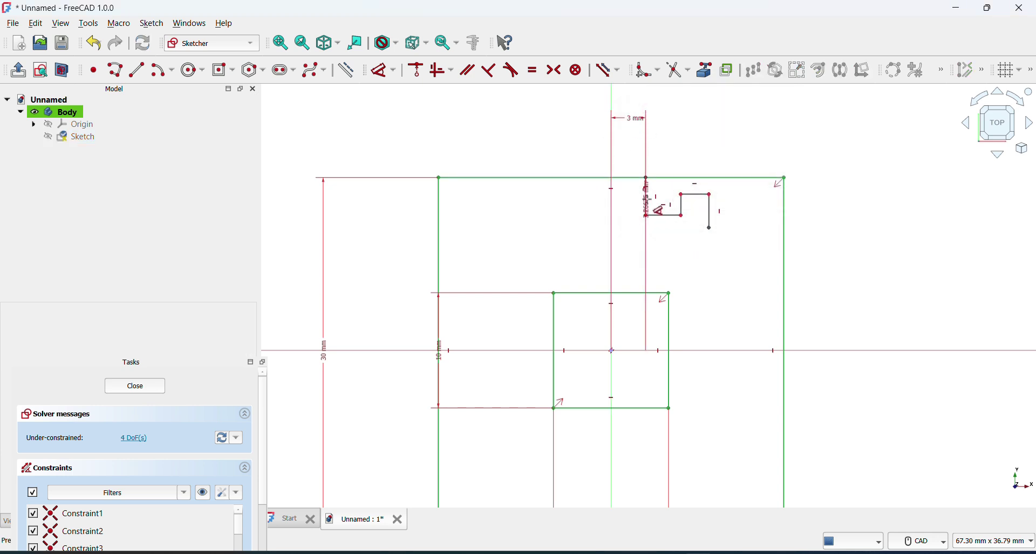
left_click(647, 202)
left_click(299, 216)
key("Return")
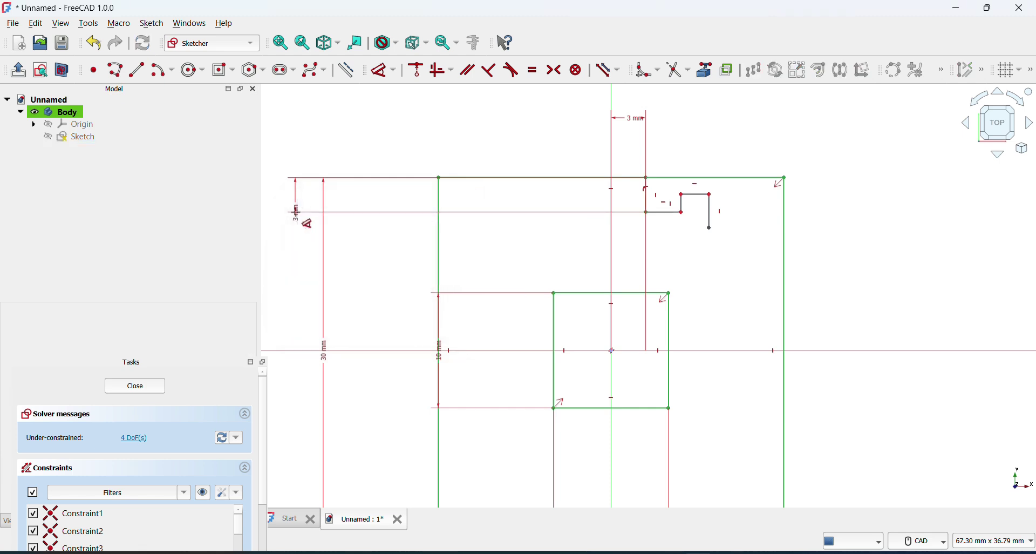
- Attempt a corner-to-origin dimension on the step, then cancel the redundant constraint
left_click(681, 212)
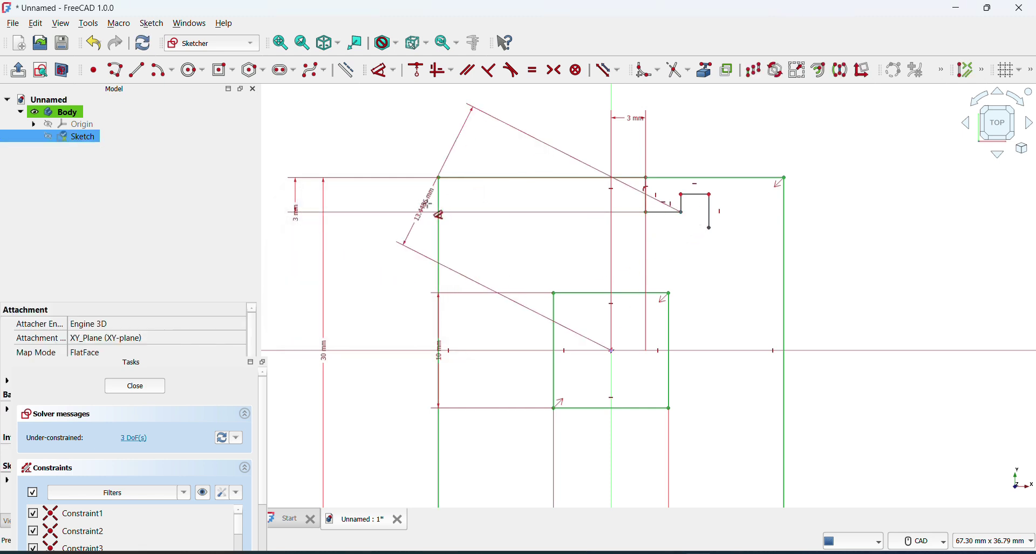
left_click(439, 215)
left_click(683, 208)
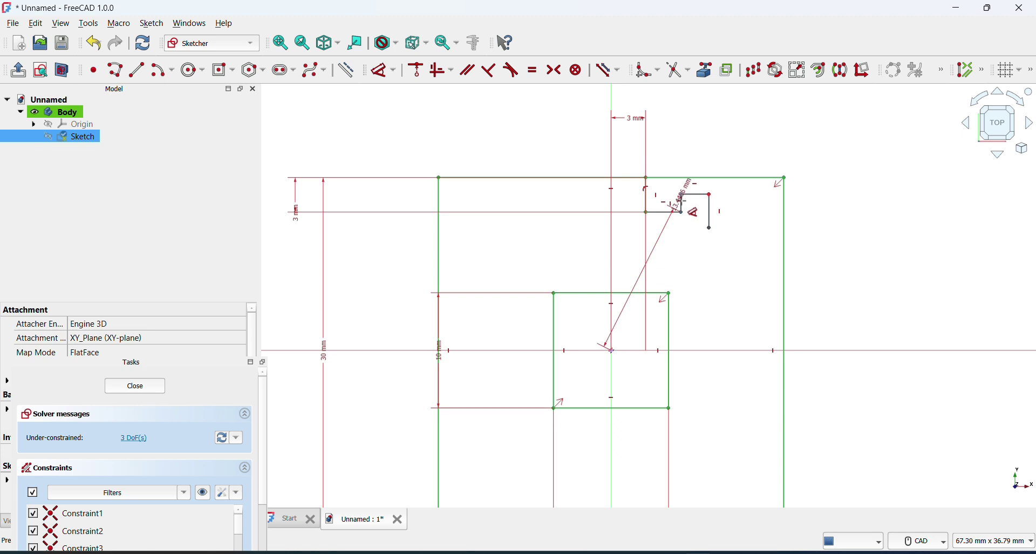
left_click(686, 218)
scroll(690, 221, "up", 2)
scroll(688, 189, "up", 2)
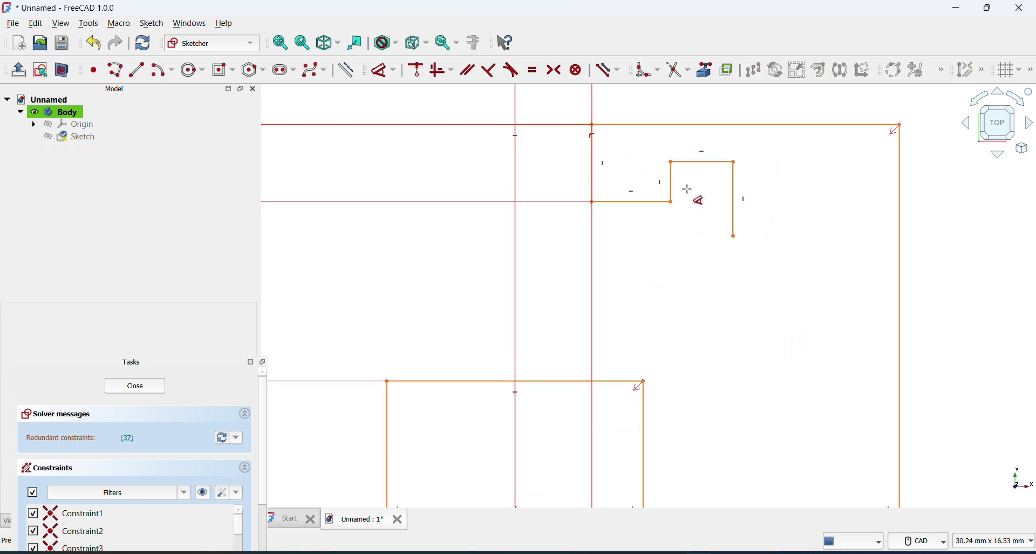
key("Escape")
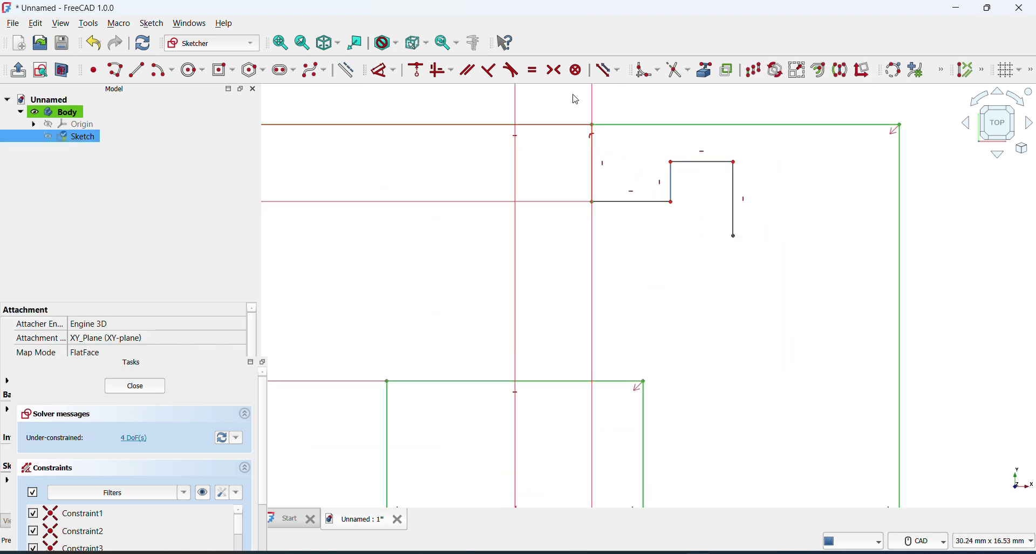
- Add a vertical dimension on the step at 2.5 mm, then change it to 2 mm
left_click(384, 69)
left_click(672, 182)
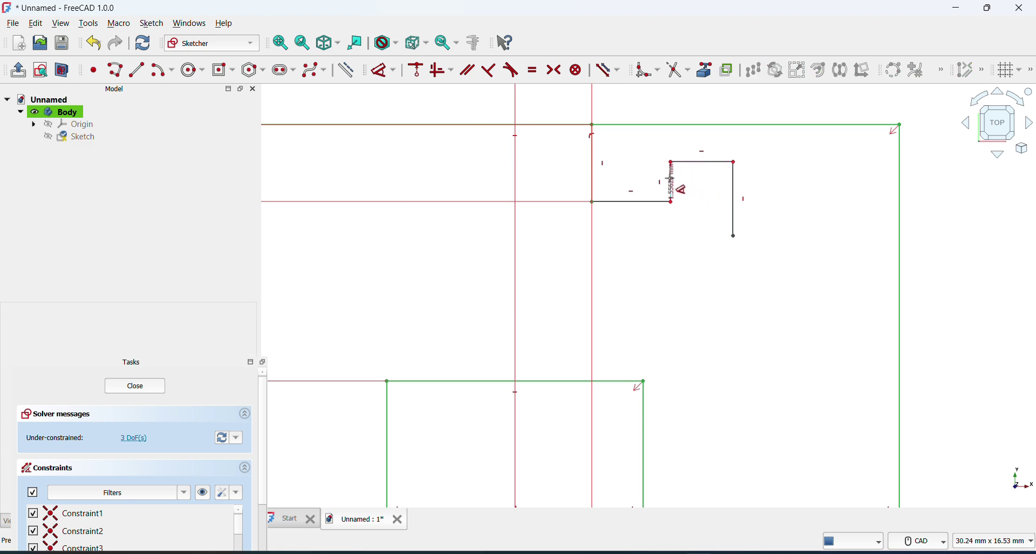
left_click(423, 187)
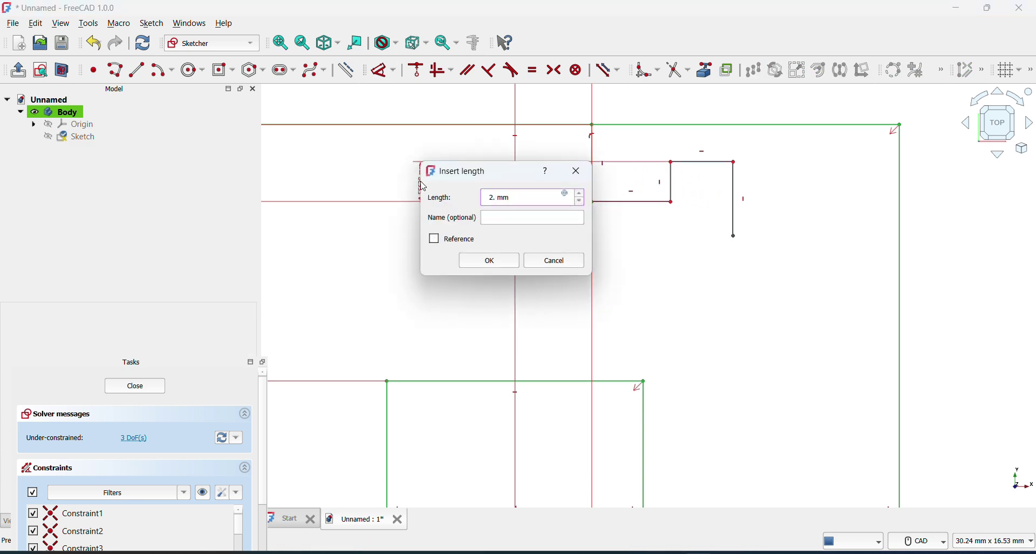
type("5")
key("Return")
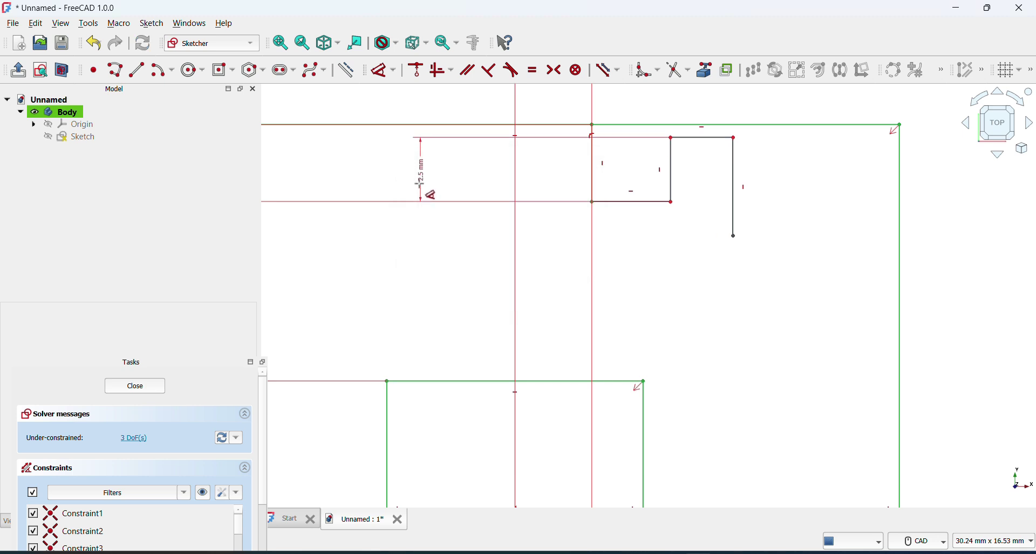
double_click(422, 172)
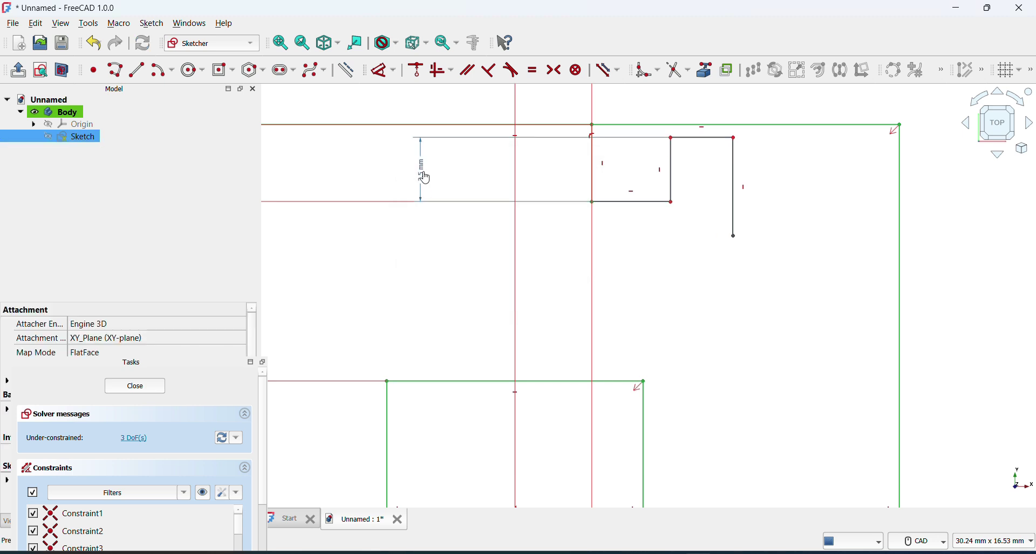
type("2")
key("Return")
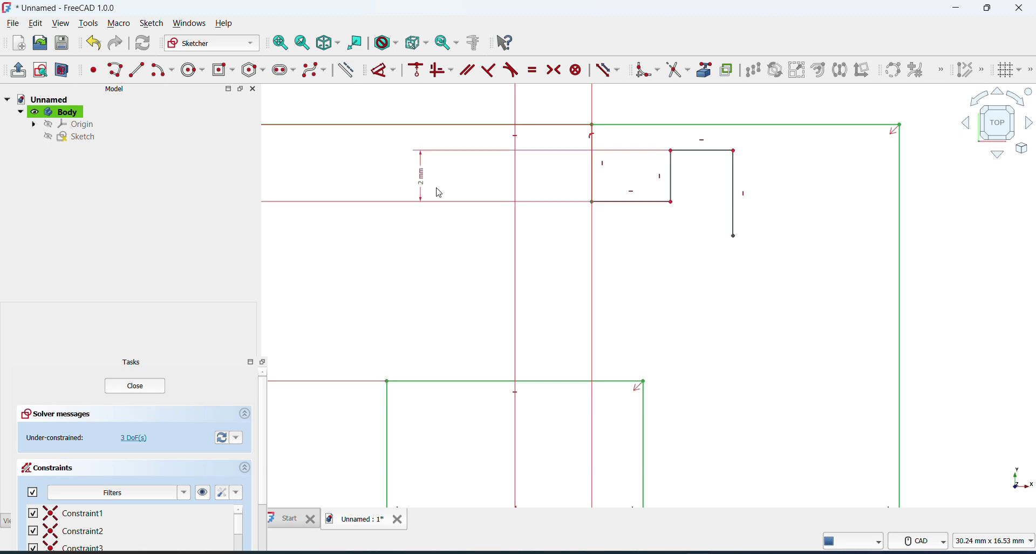
- Set the slot height dimension to 1.5 mm
scroll(463, 220, "down", 1)
scroll(465, 223, "down", 3)
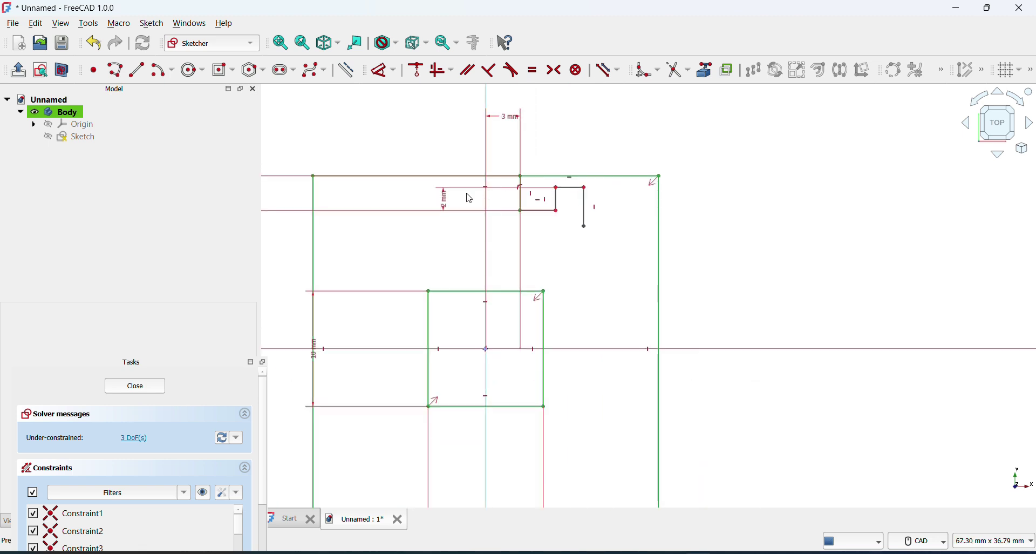
double_click(444, 195)
type("1.5")
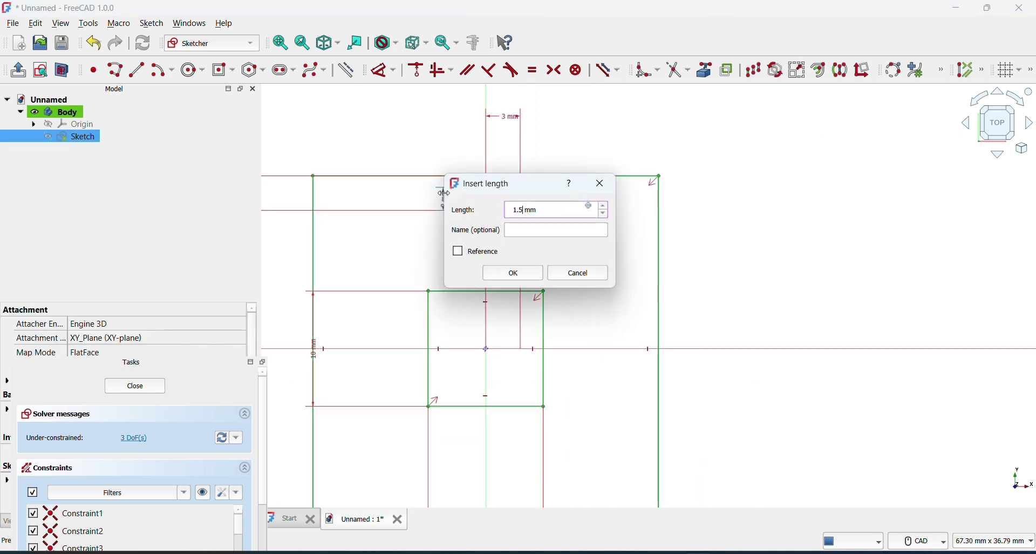
key("Return")
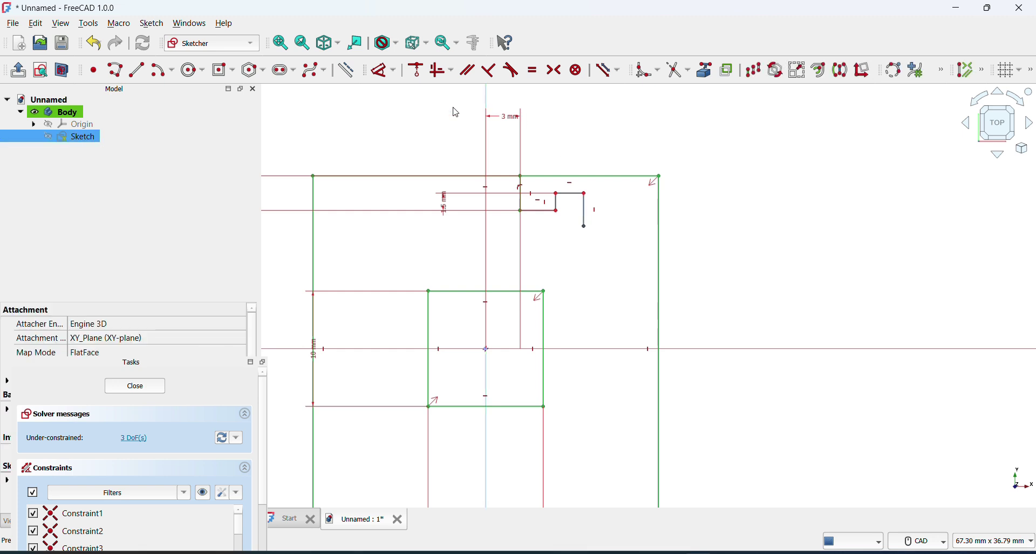
- Constrain the slot's right vertical edge to 3 mm
left_click(384, 69)
left_click(585, 213)
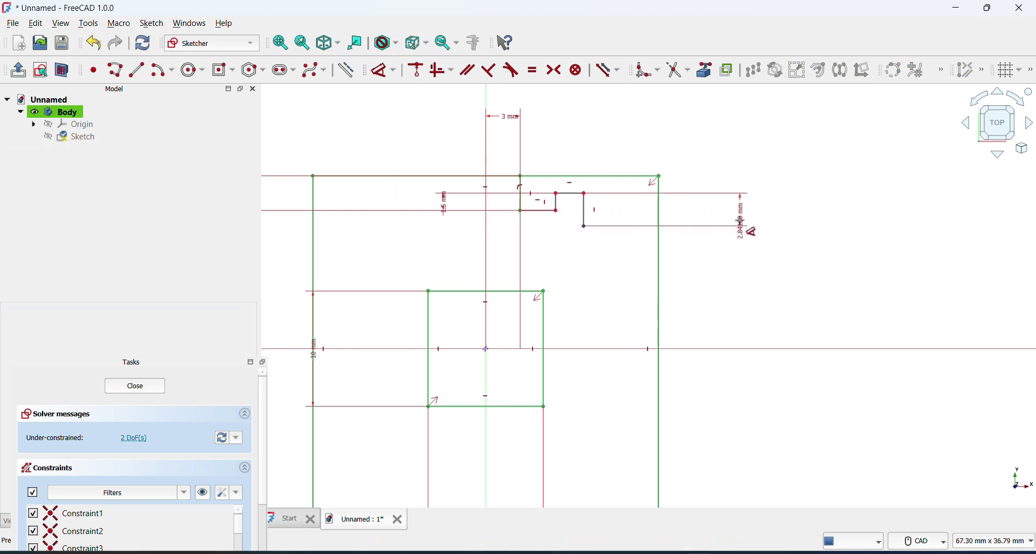
left_click(751, 212)
type("3")
key("Return")
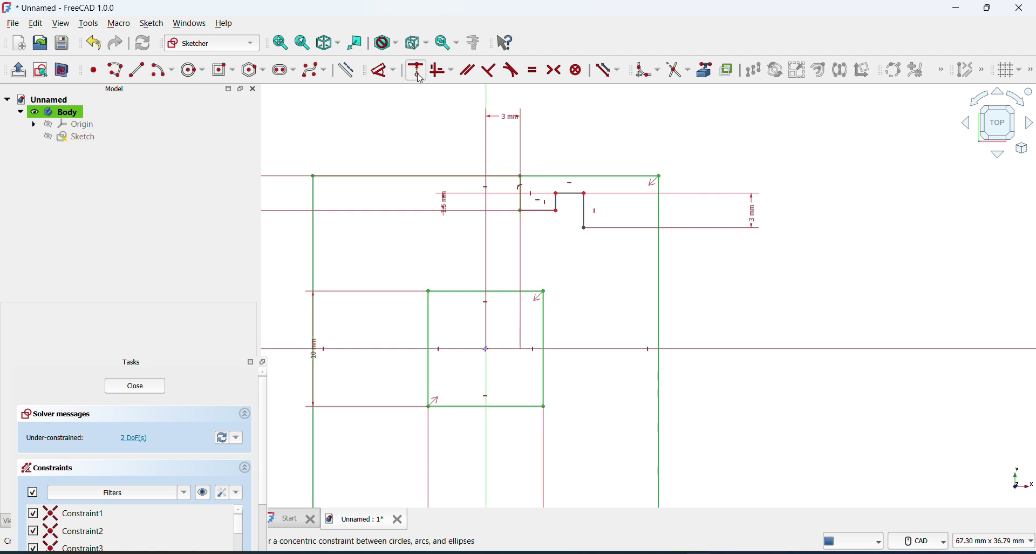
- Draw a diagonal from the slot's lower corner to the inner square's top edge, constrained 2 mm
left_click(123, 82)
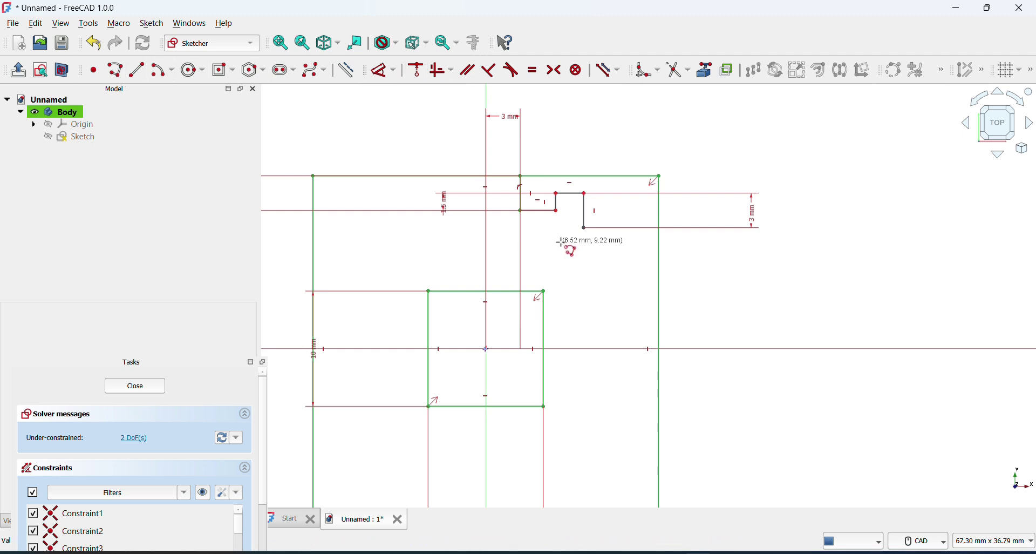
left_click(586, 229)
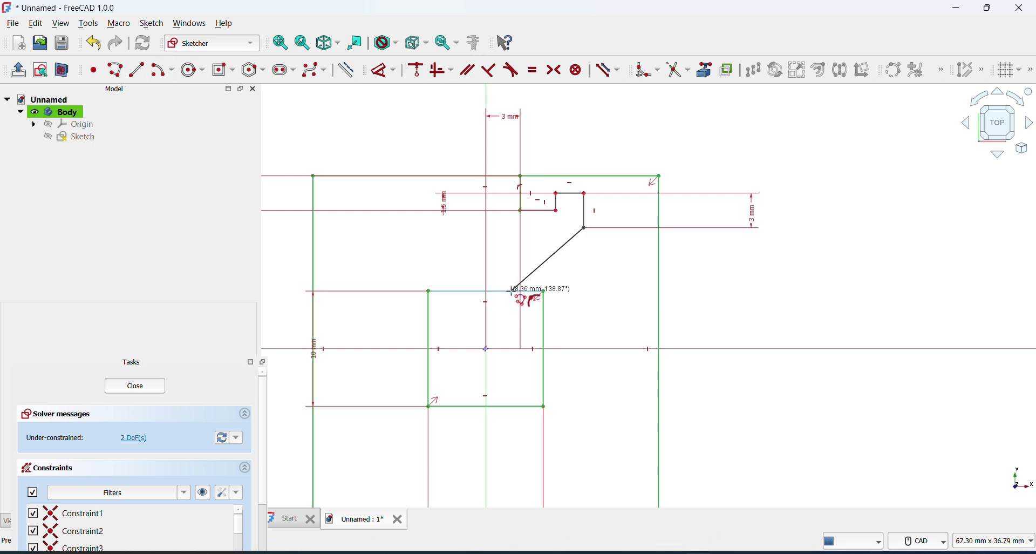
left_click(511, 292)
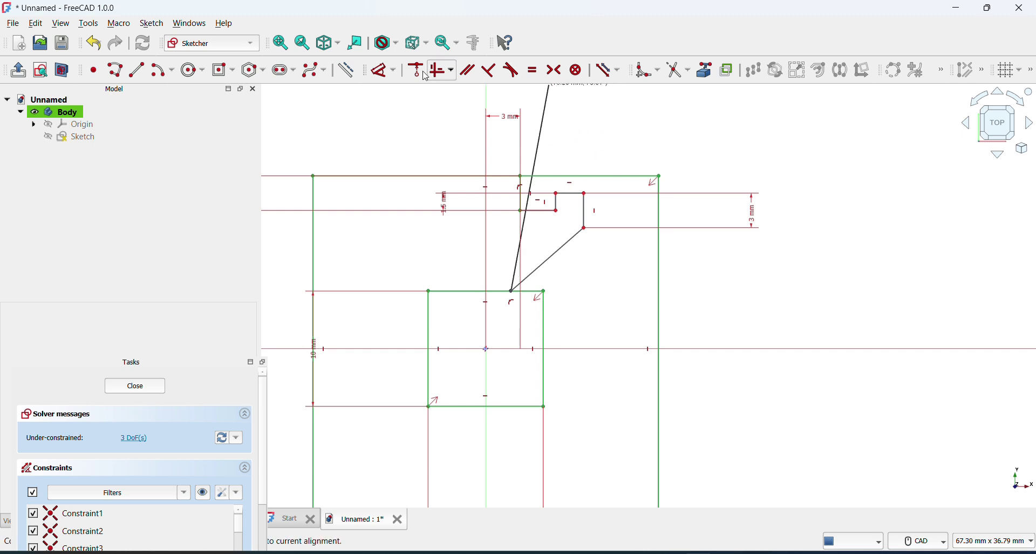
key("Escape")
left_click_drag(546, 298, 834, 172)
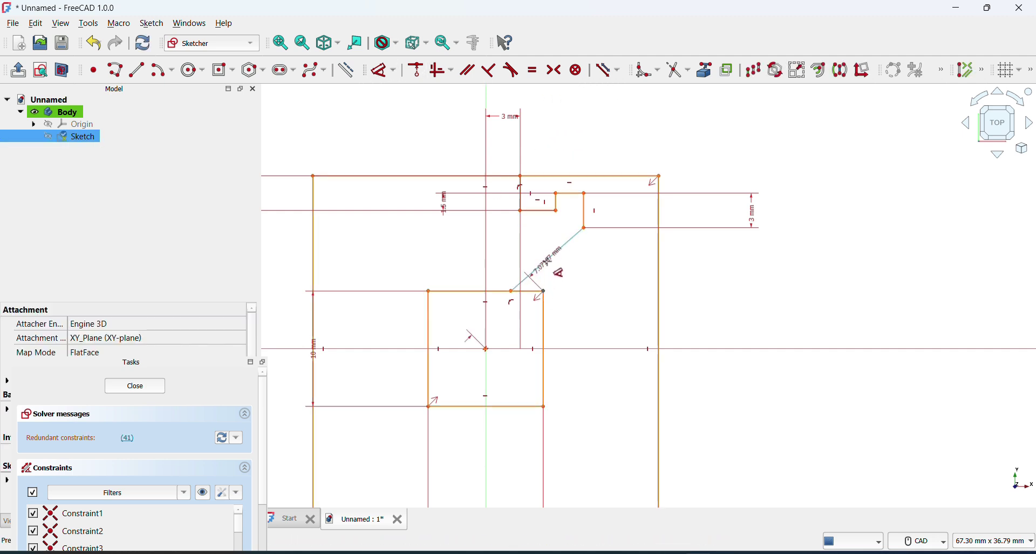
left_click(834, 172)
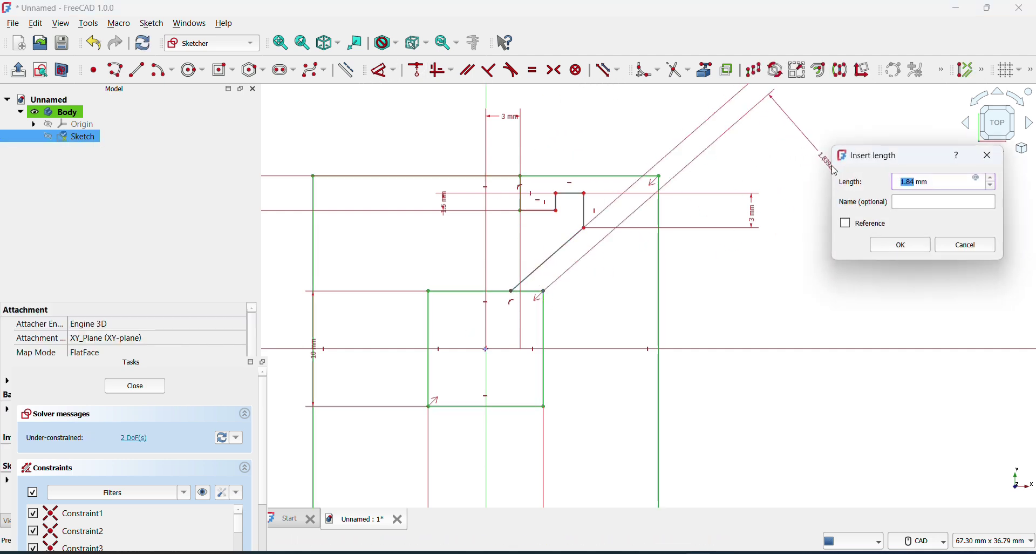
type("2")
key("Return")
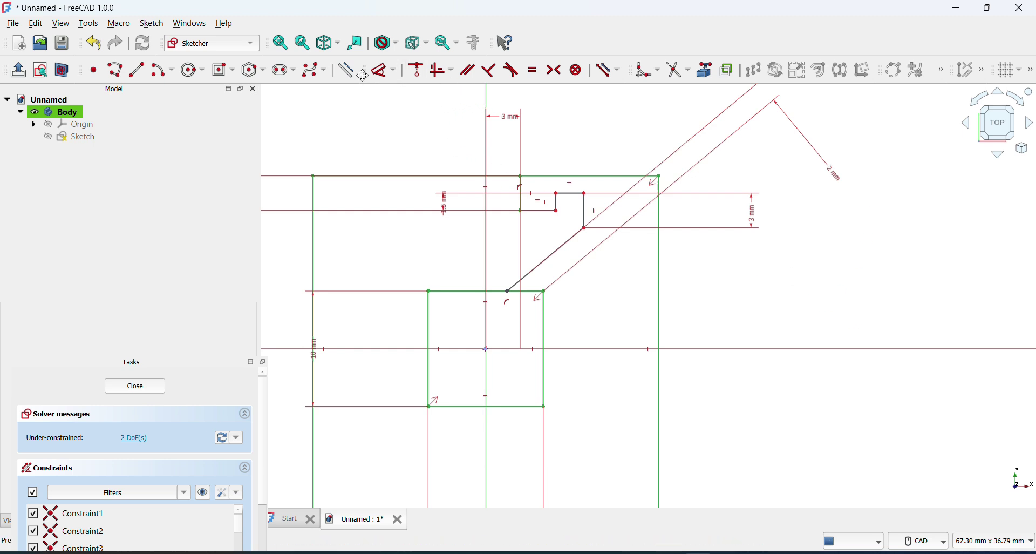
- Start a polyline from the outer square's right edge, then undo and cancel it
left_click(114, 70)
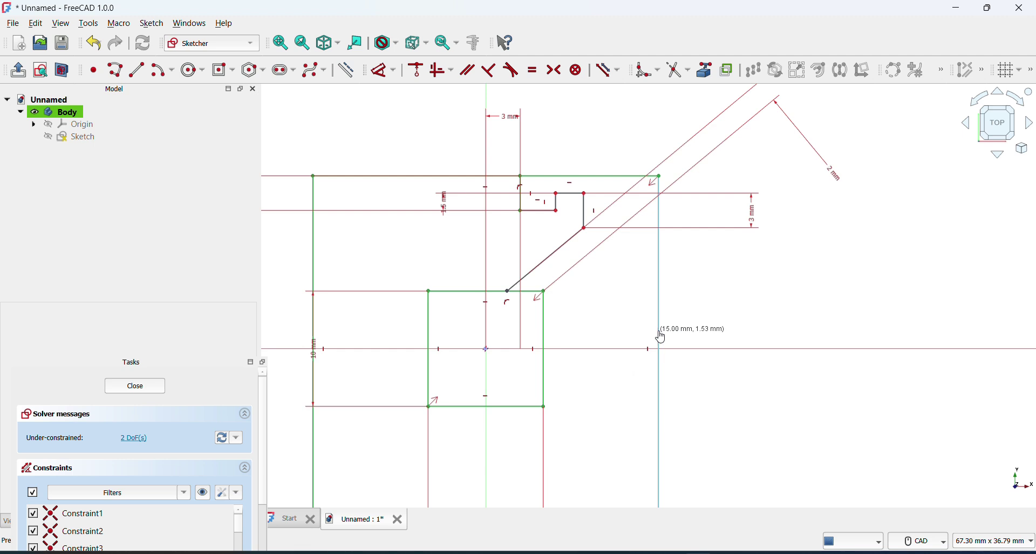
left_click(660, 337)
left_click(622, 330)
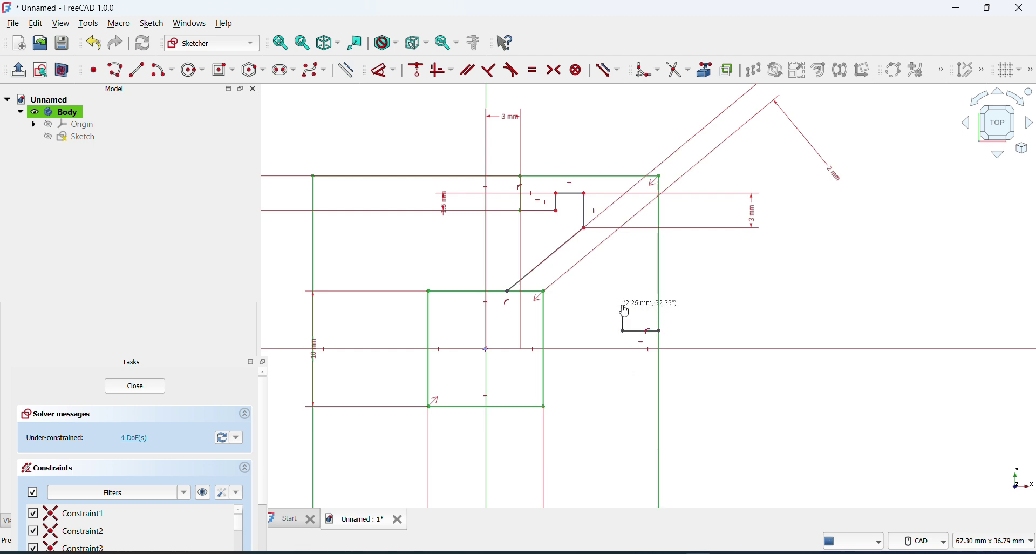
left_click(622, 305)
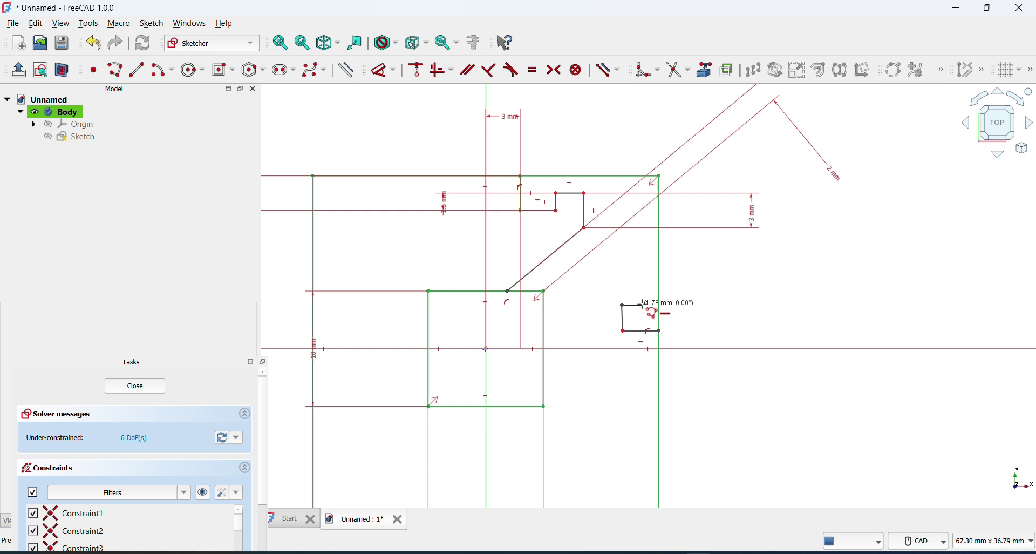
key("BackSpace")
key("Escape")
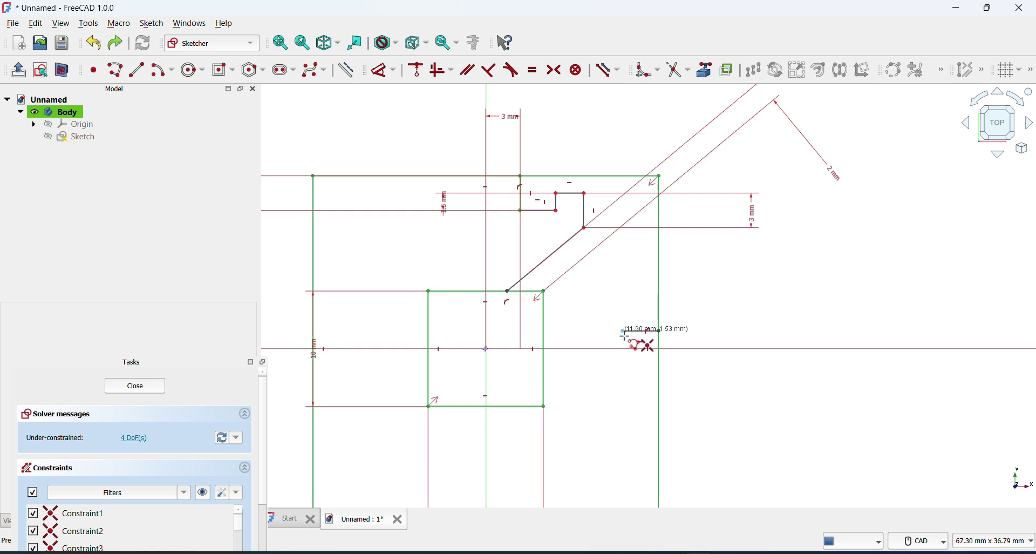
- Redraw the stepped outline going up, right, up and left beside the right edge
left_click(623, 331)
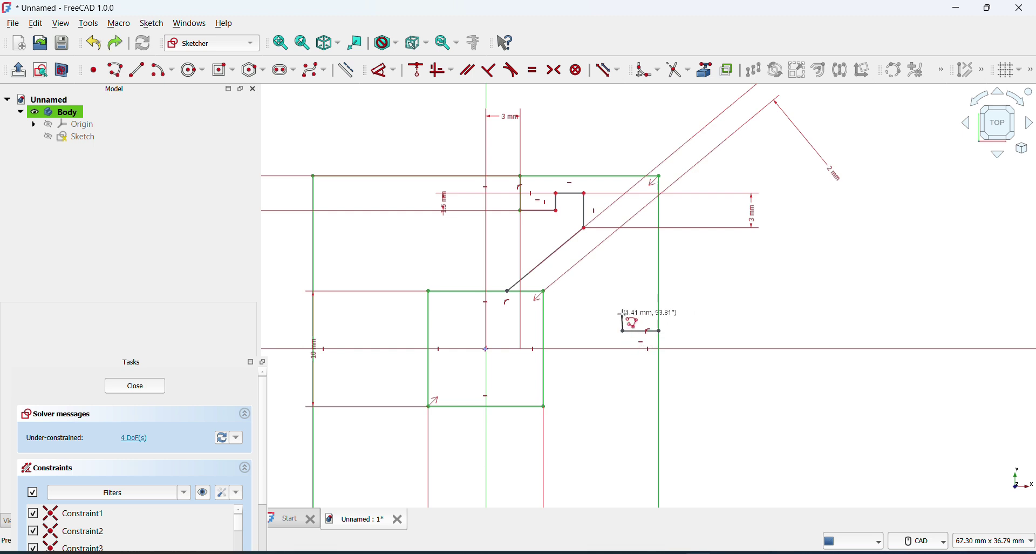
left_click(623, 306)
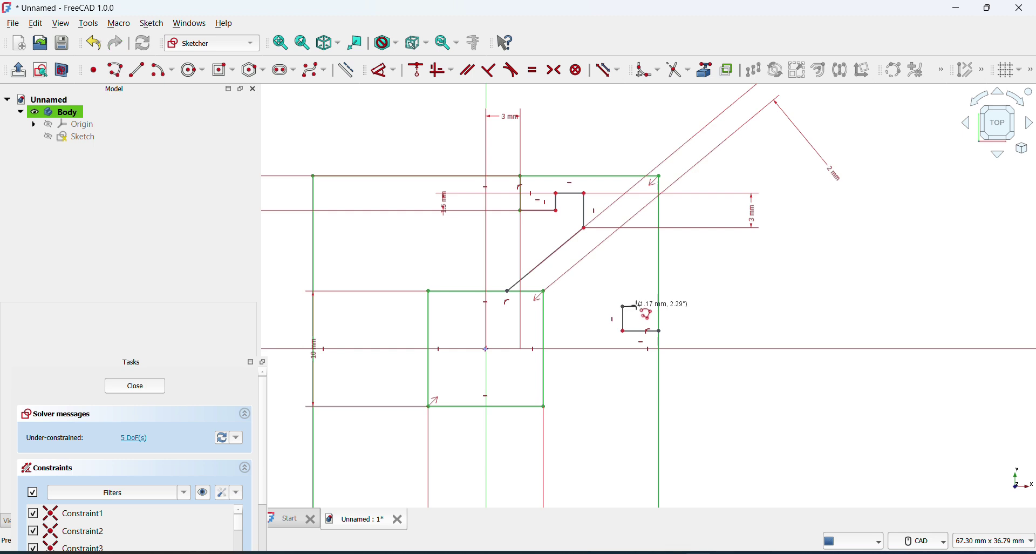
left_click(643, 306)
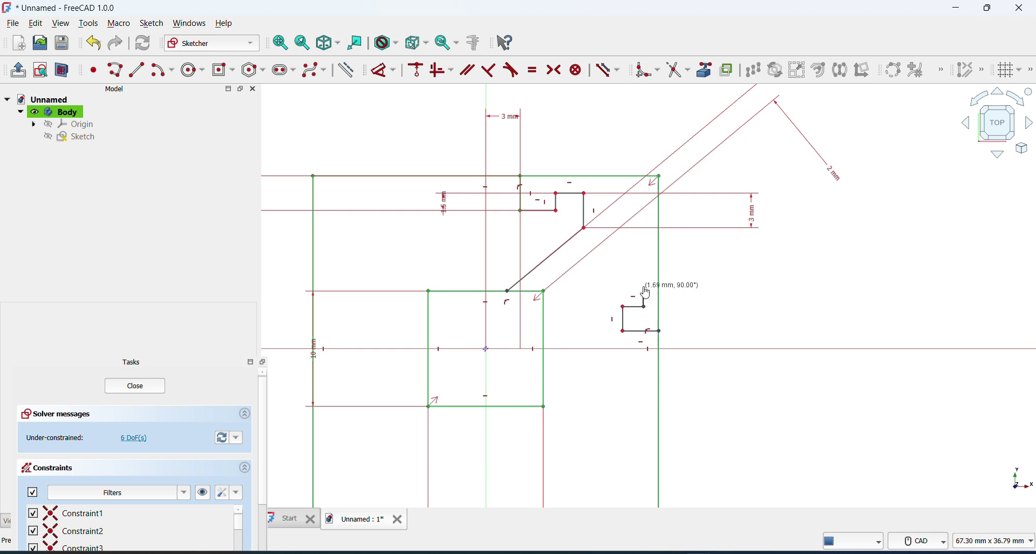
left_click(644, 286)
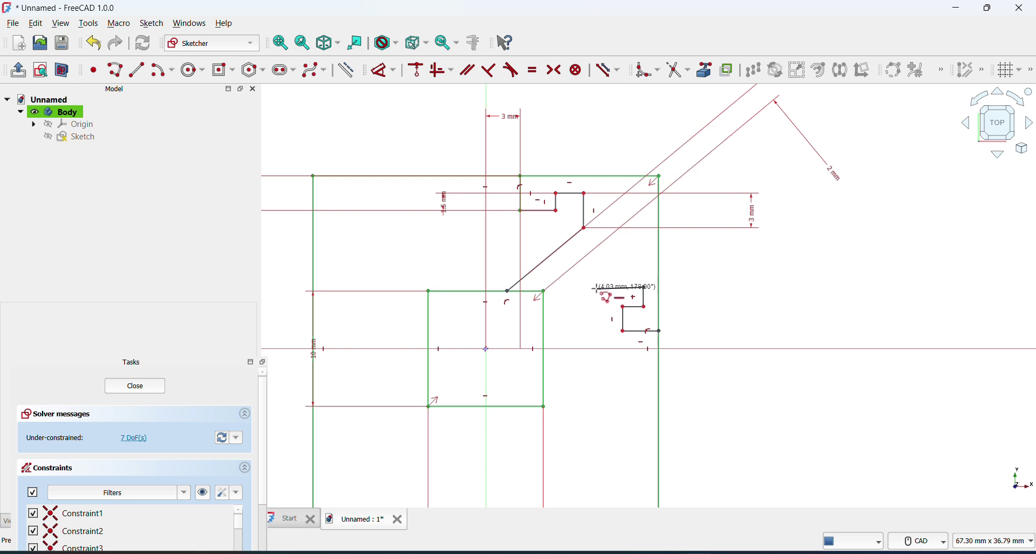
left_click(595, 287)
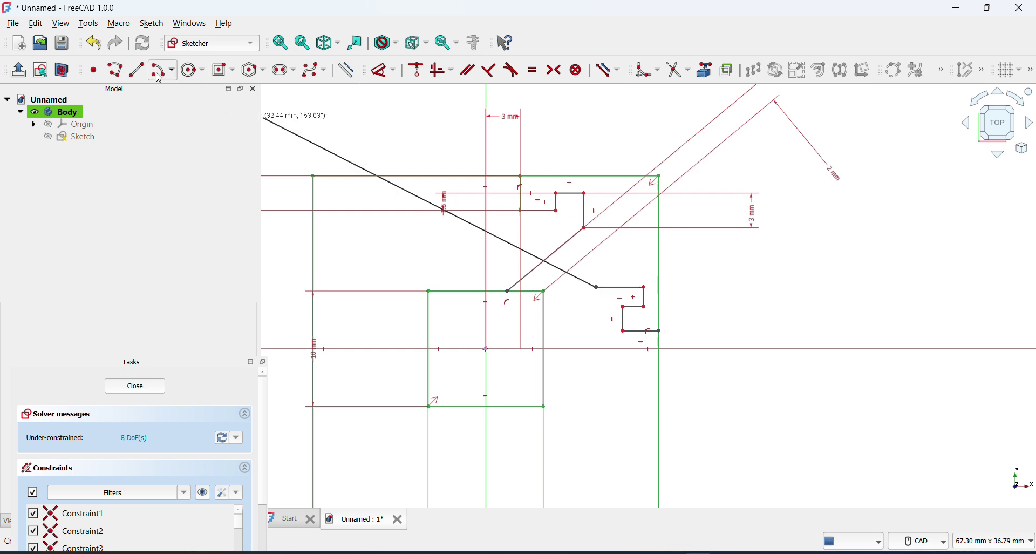
key("Escape")
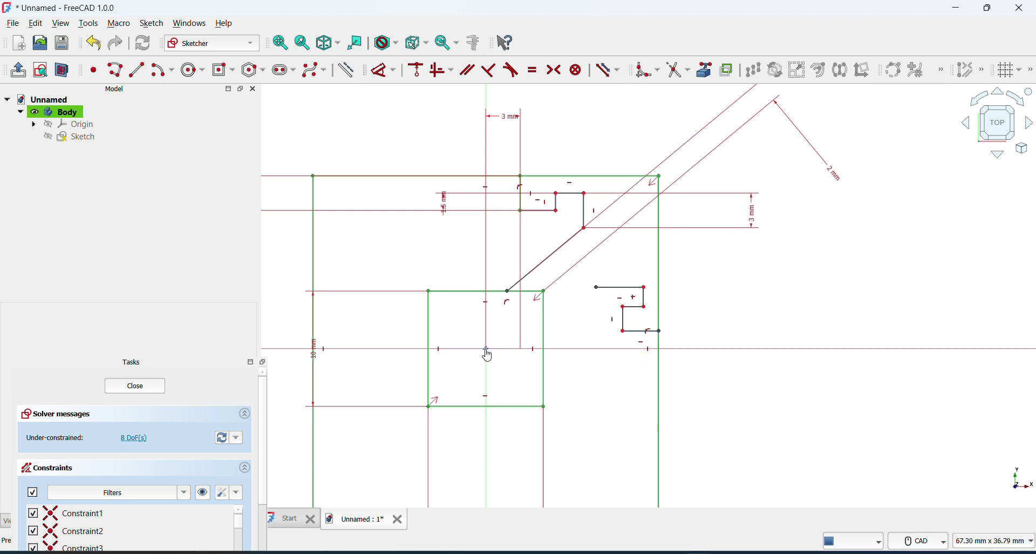
- Constrain the new outline's lower corner to a 3 mm vertical distance and a slot edge to 3 mm
left_click(615, 349)
left_click(659, 331)
left_click(850, 340)
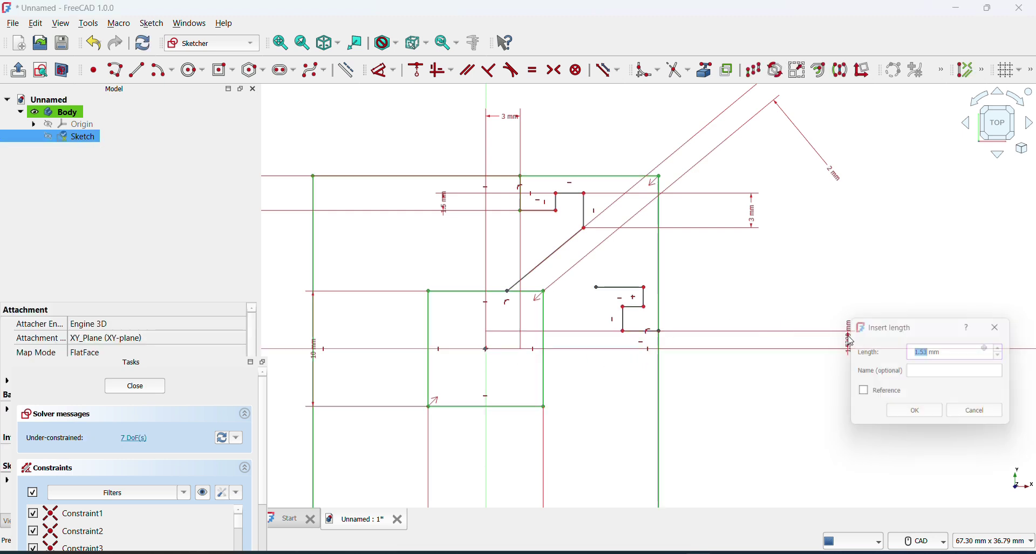
type("3")
key("Return")
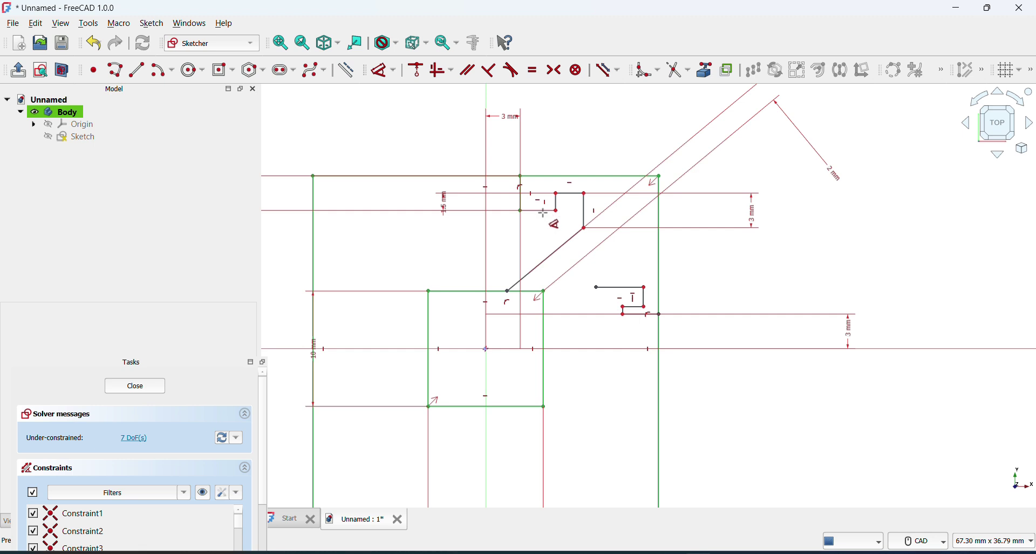
left_click(544, 210)
left_click(557, 129)
type("3")
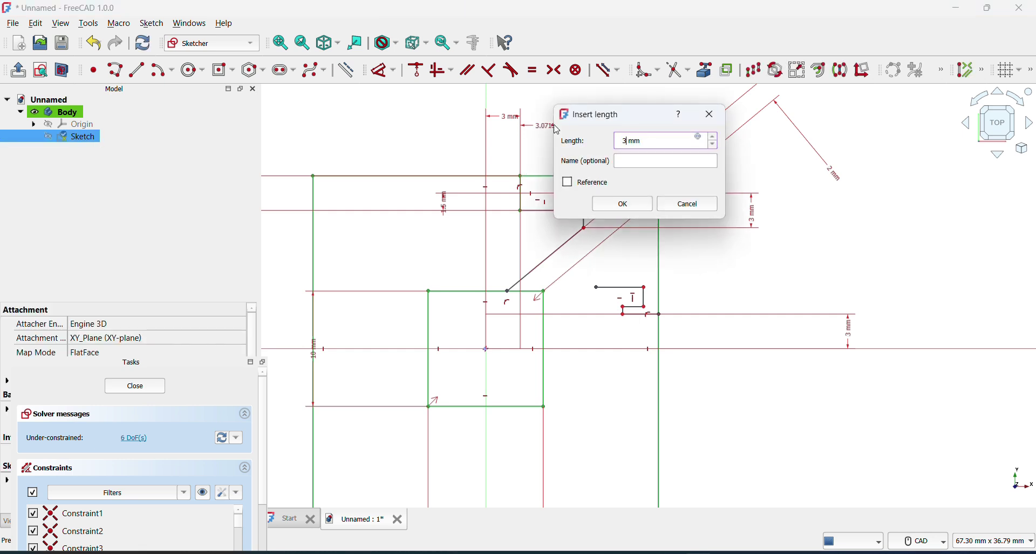
key("Return")
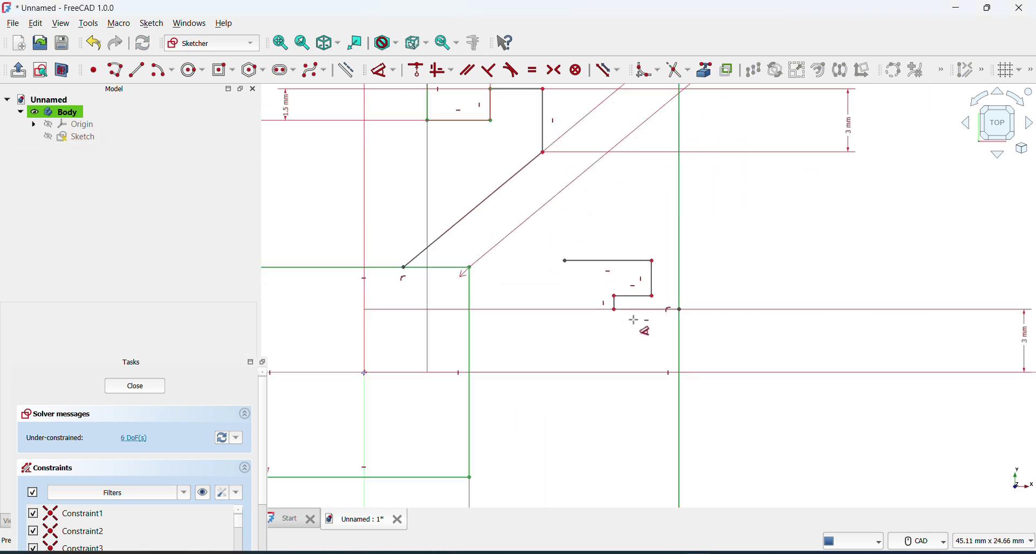
- Set the small rectangle's vertical side to 3 mm
scroll(636, 323, "up", 3)
scroll(615, 303, "up", 3)
scroll(615, 303, "up", 2)
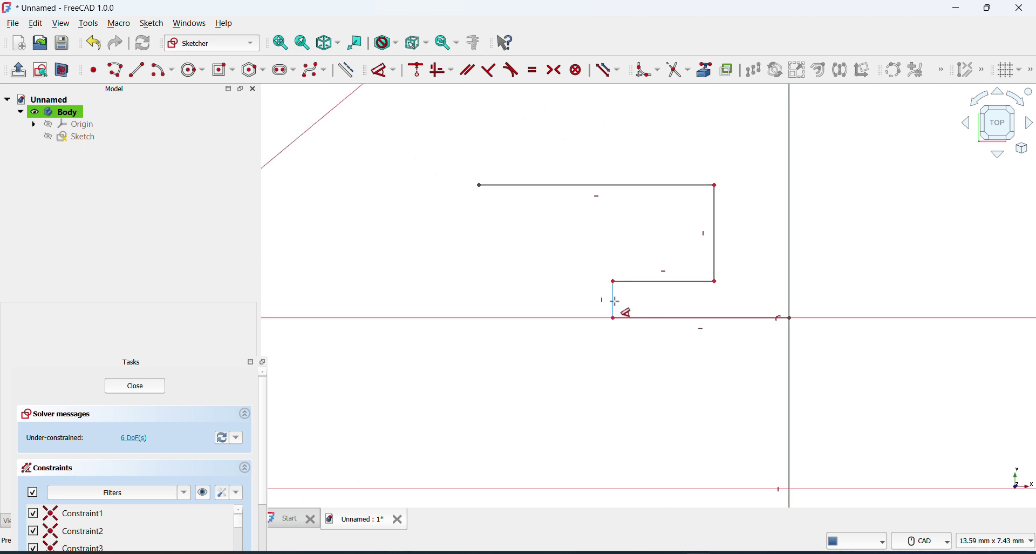
left_click(613, 301)
left_click(955, 289)
type("3")
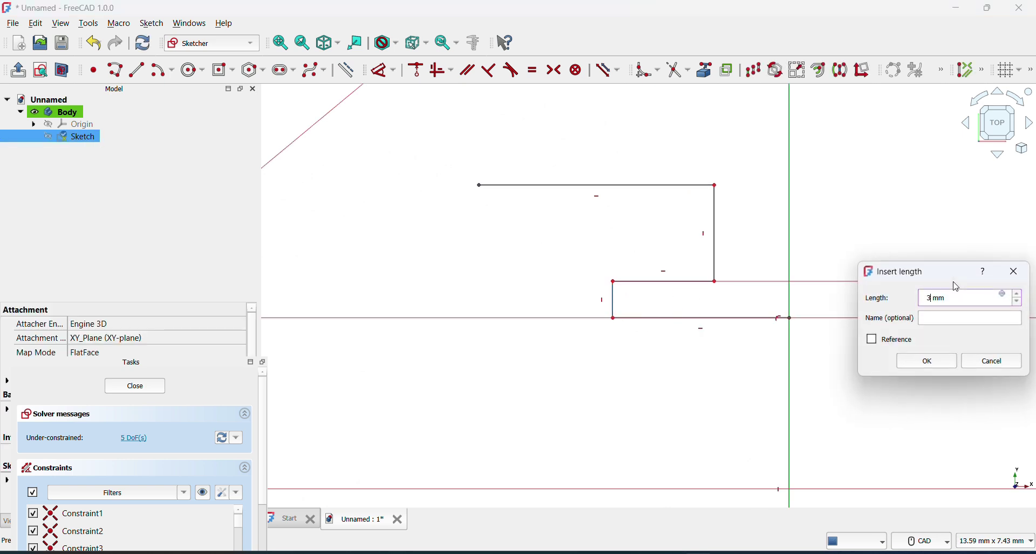
key("Return")
- Raise the outline's top horizontal line and fix its top edge at 1.5 mm
scroll(746, 266, "down", 2)
scroll(751, 275, "down", 2)
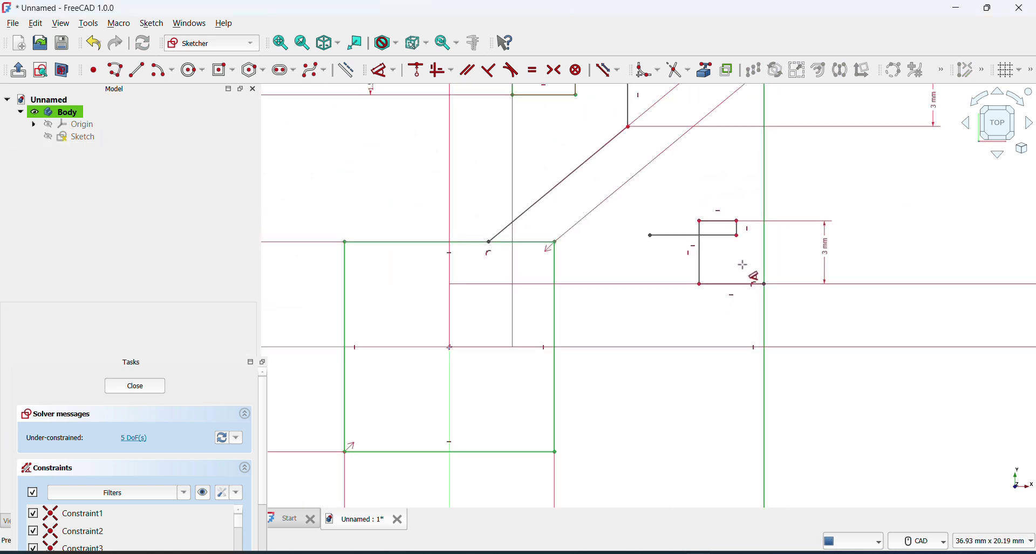
scroll(722, 239, "down", 2)
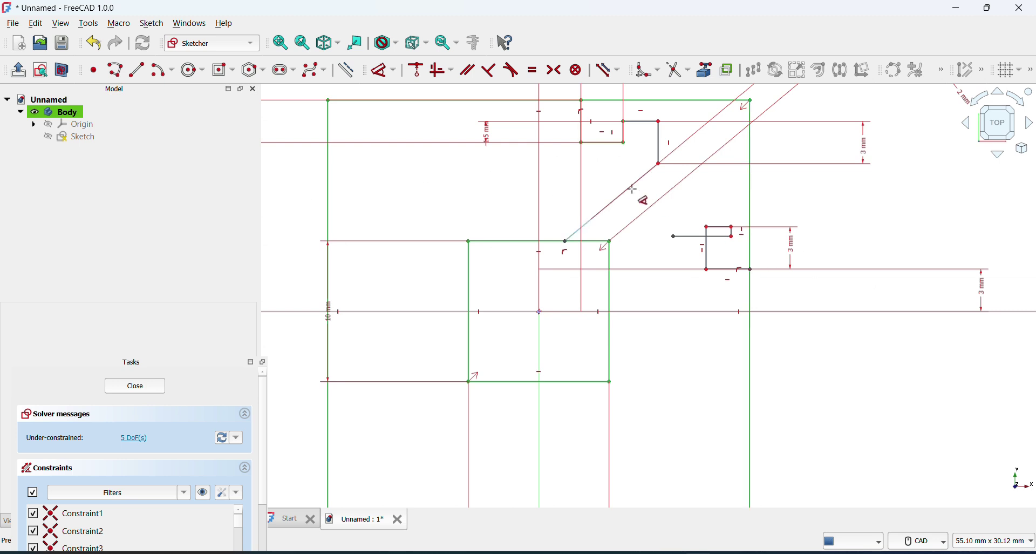
scroll(723, 256, "down", 1)
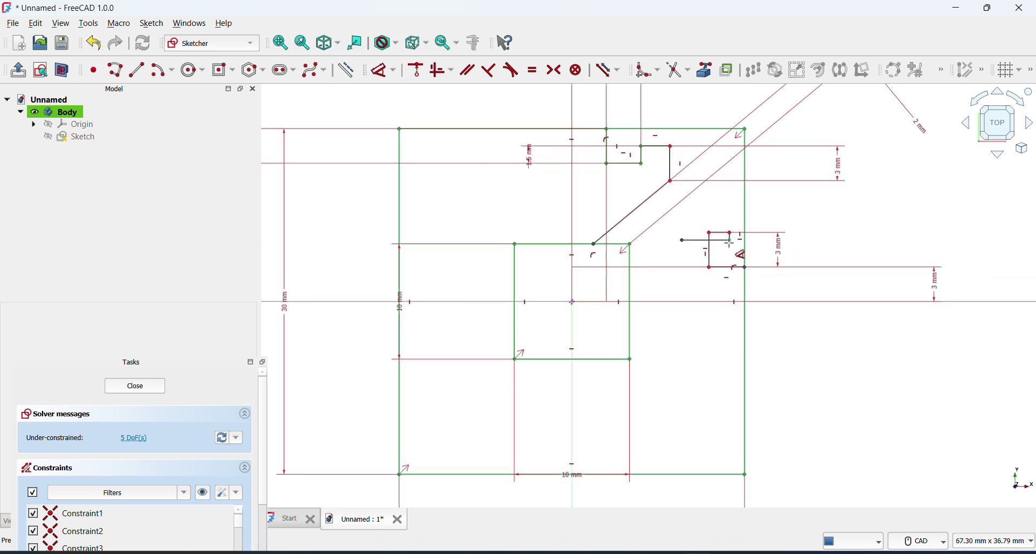
left_click_drag(722, 242, 725, 217)
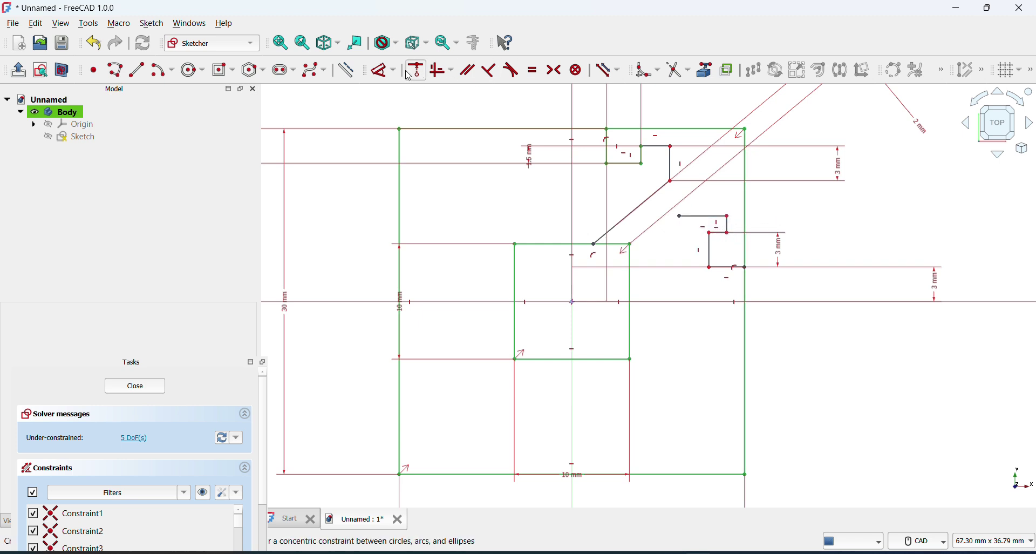
scroll(723, 234, "up", 2)
scroll(723, 235, "up", 1)
left_click(720, 230)
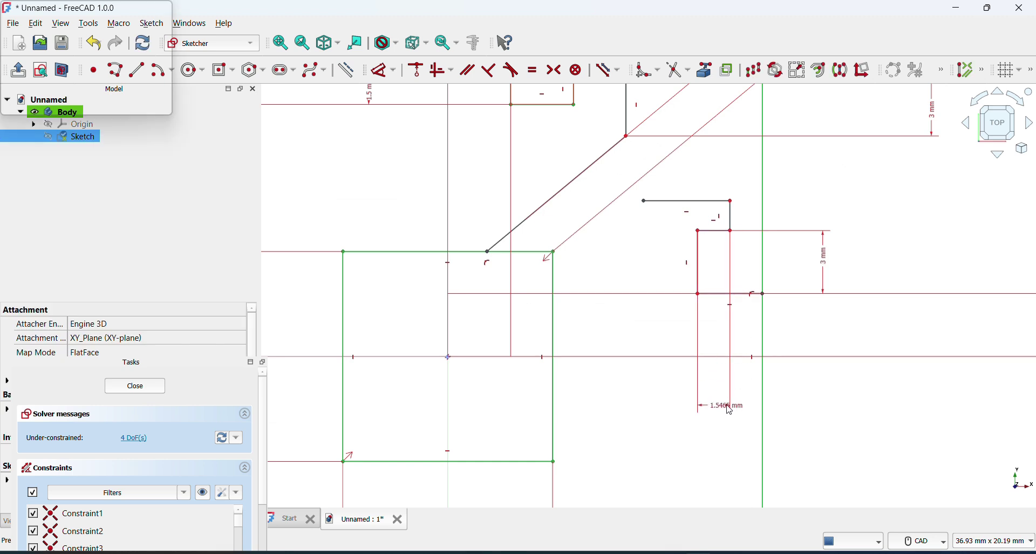
double_click(729, 408)
type("1.5")
key("Return")
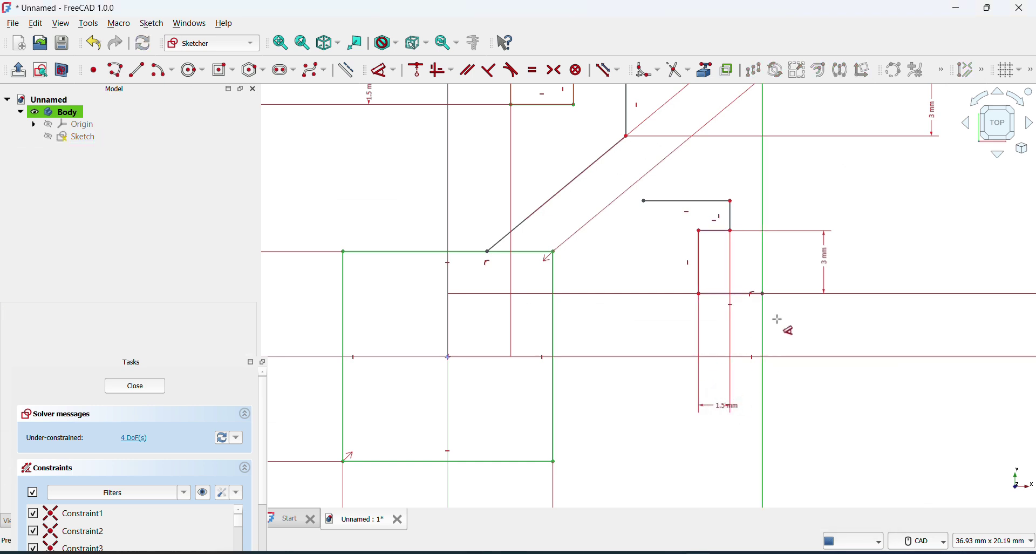
scroll(776, 319, "down", 4)
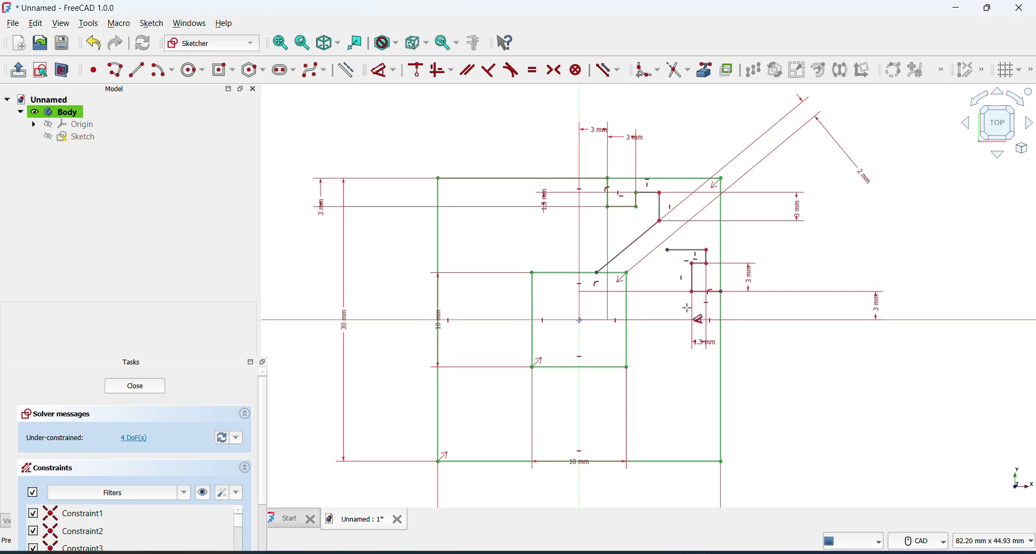
- Give the short line a 3 mm horizontal distance and select the right vertical edge
left_click(691, 250)
type("3")
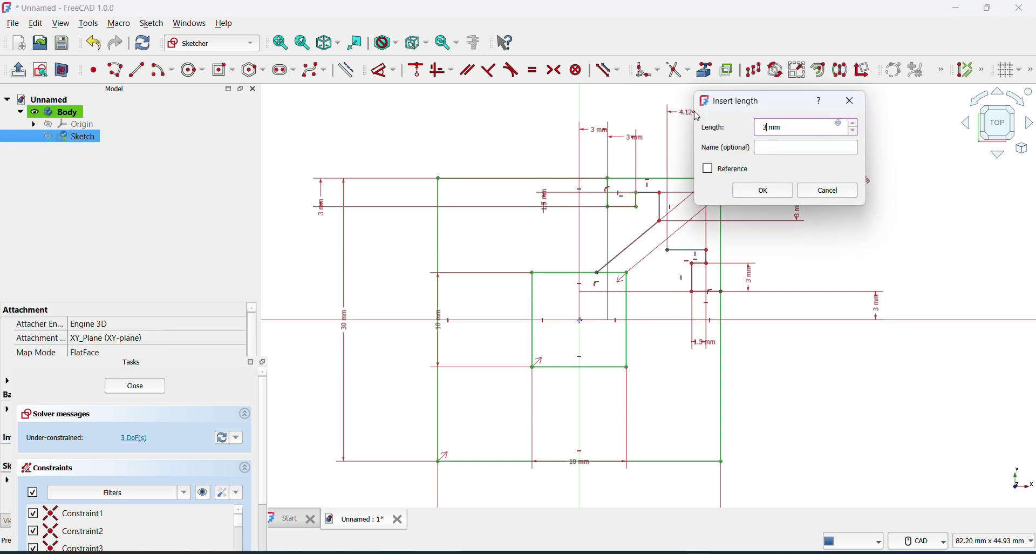
key("Return")
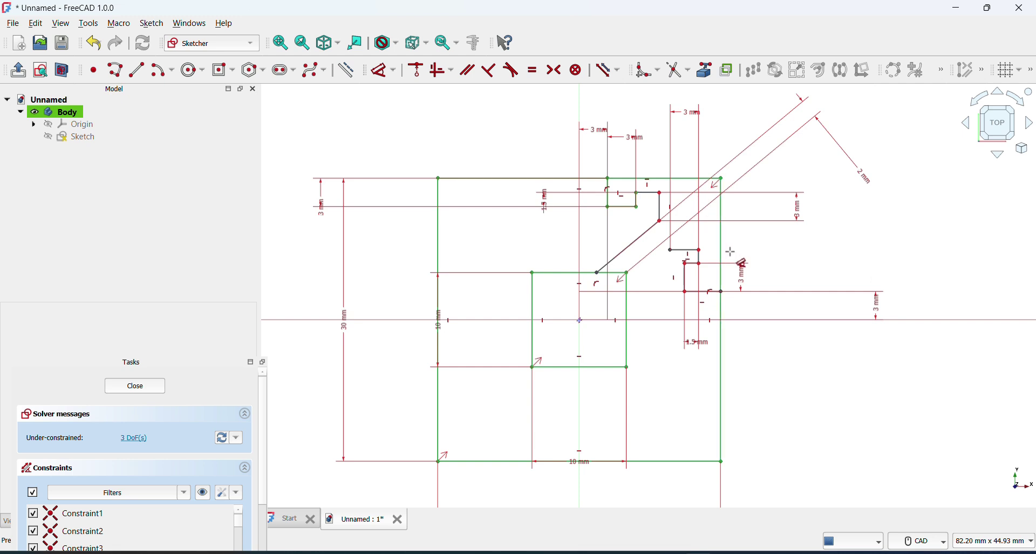
left_click(721, 288)
- Draw a diagonal from the small rectangle to the inner square's corner, spaced 2 mm from the other
left_click(114, 71)
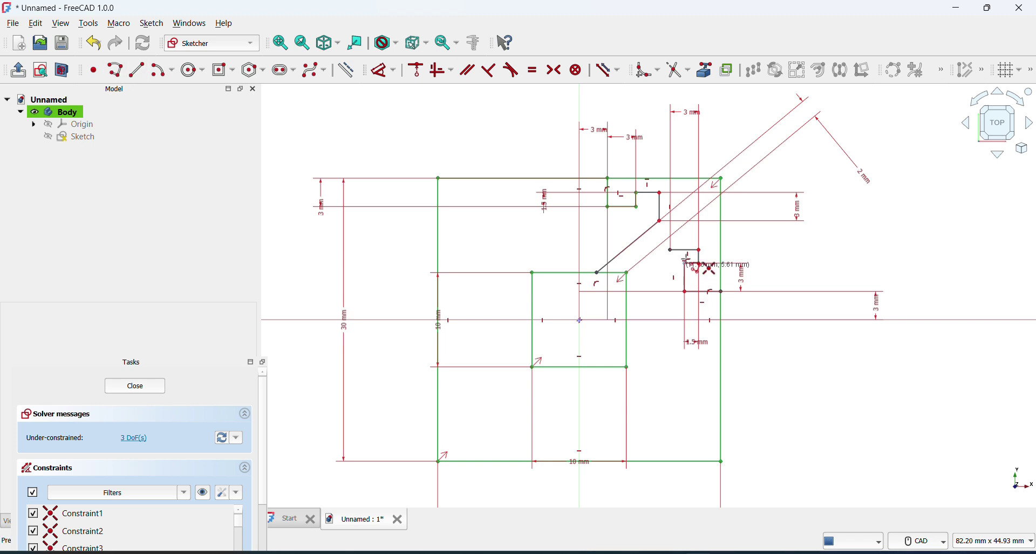
left_click(669, 249)
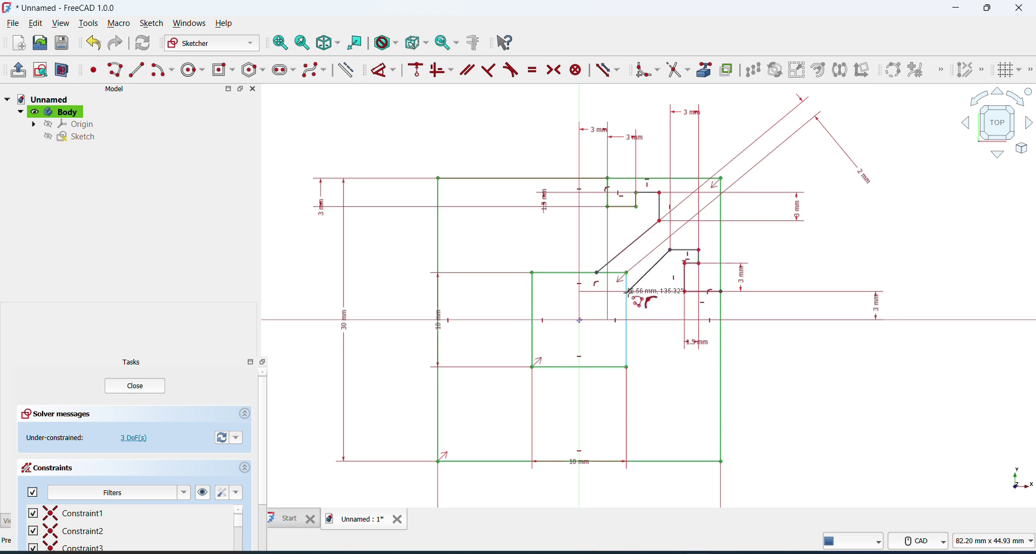
left_click(627, 293)
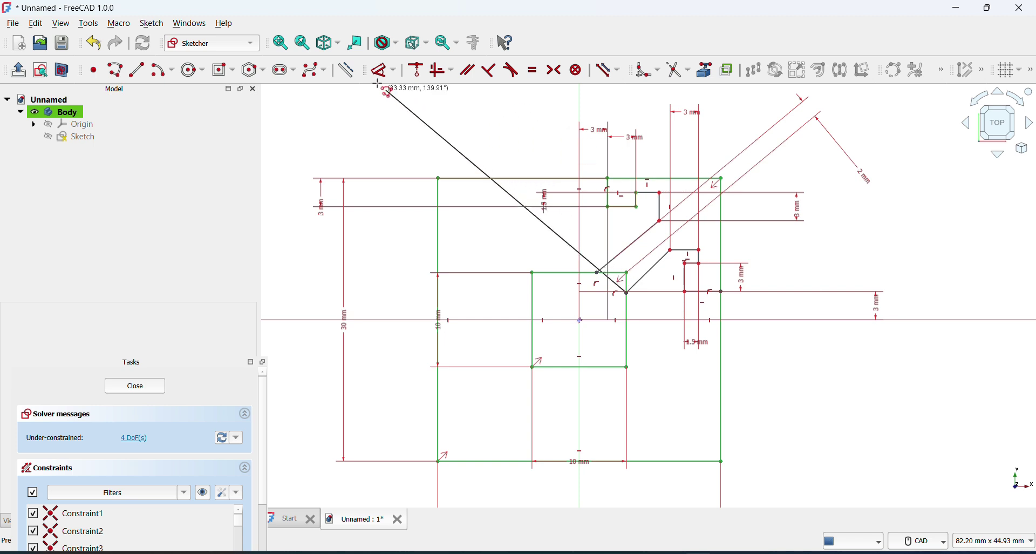
key("Escape")
left_click(638, 285)
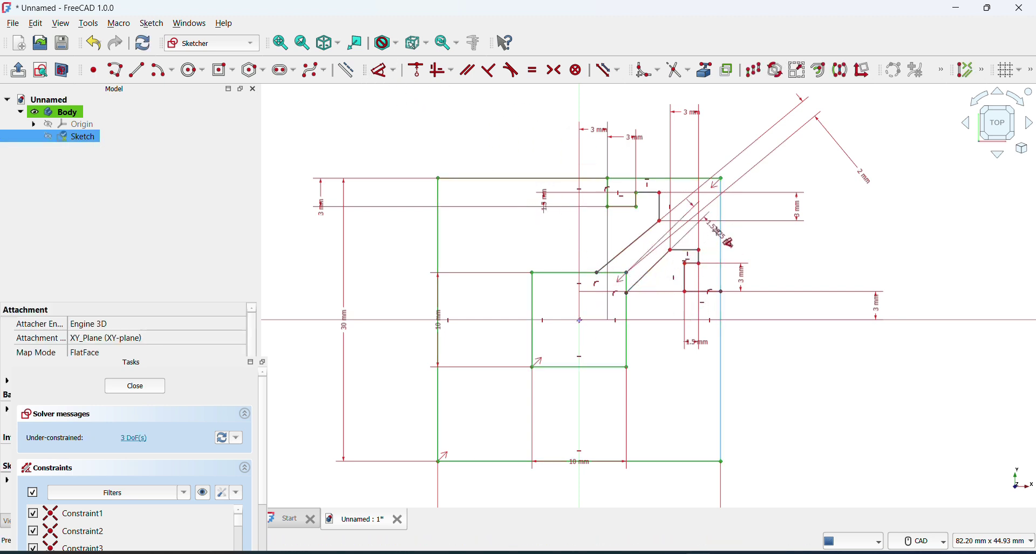
left_click(840, 188)
type("2")
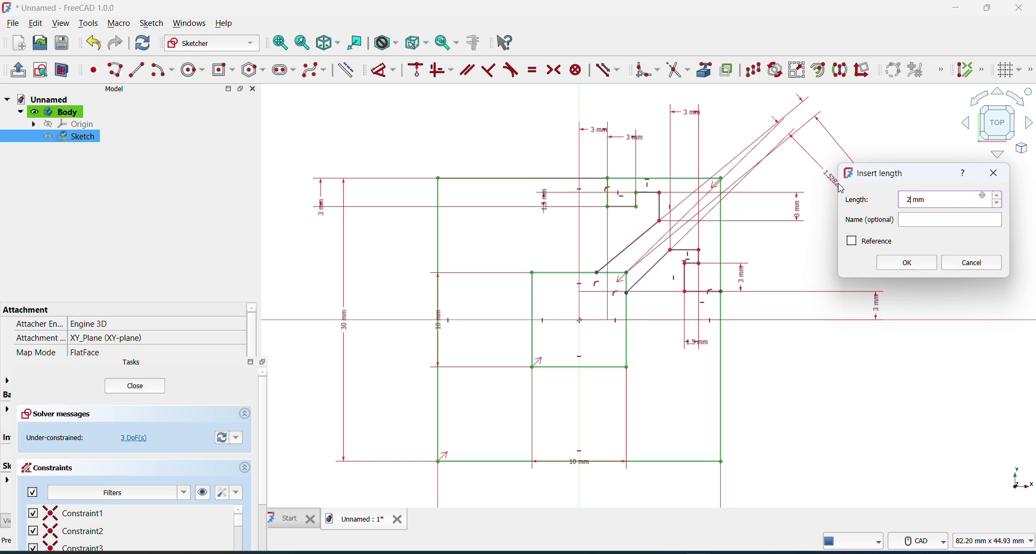
key("Return")
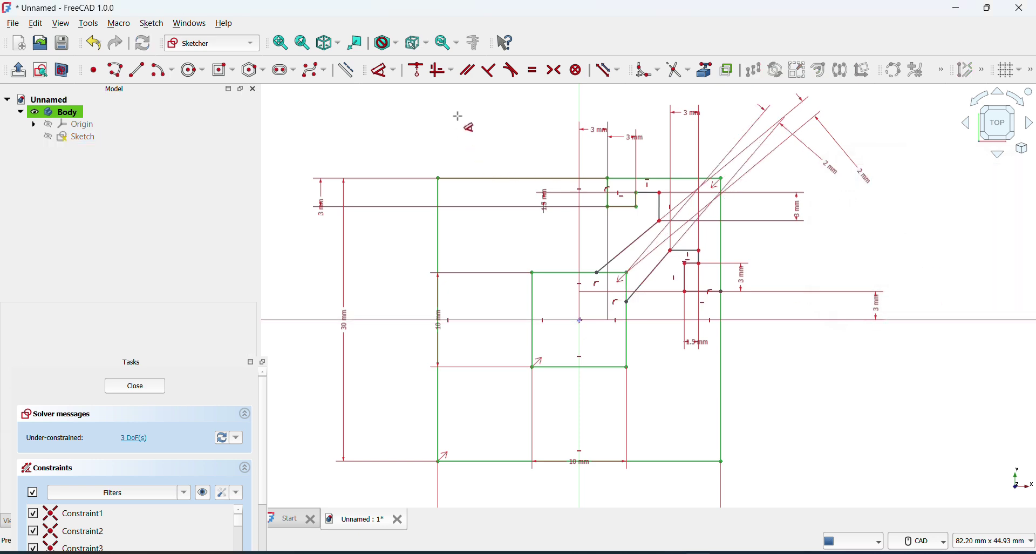
- Draw a circle at the origin, dimension it to Ø4 mm, and begin a polyline from its top
left_click(193, 70)
left_click(579, 320)
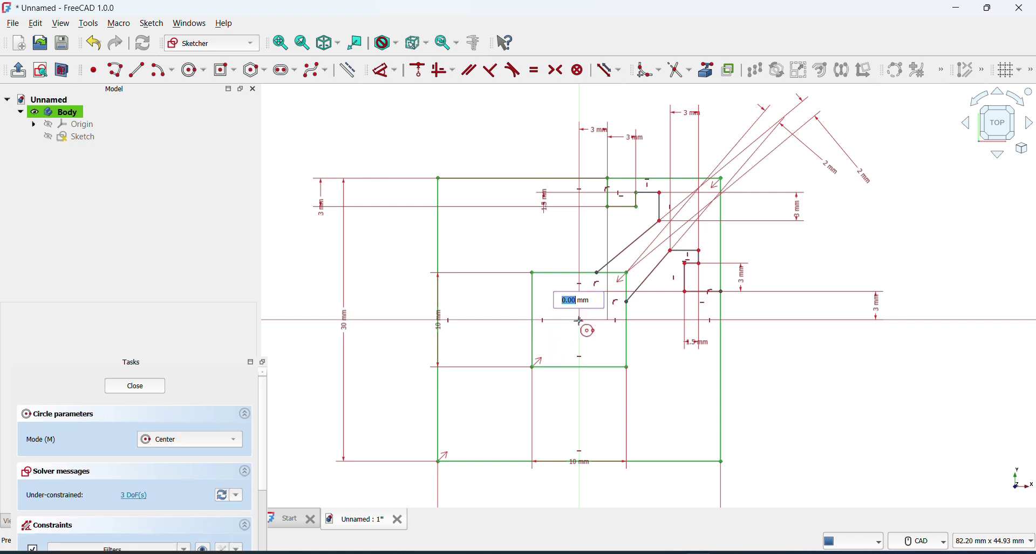
left_click(588, 291)
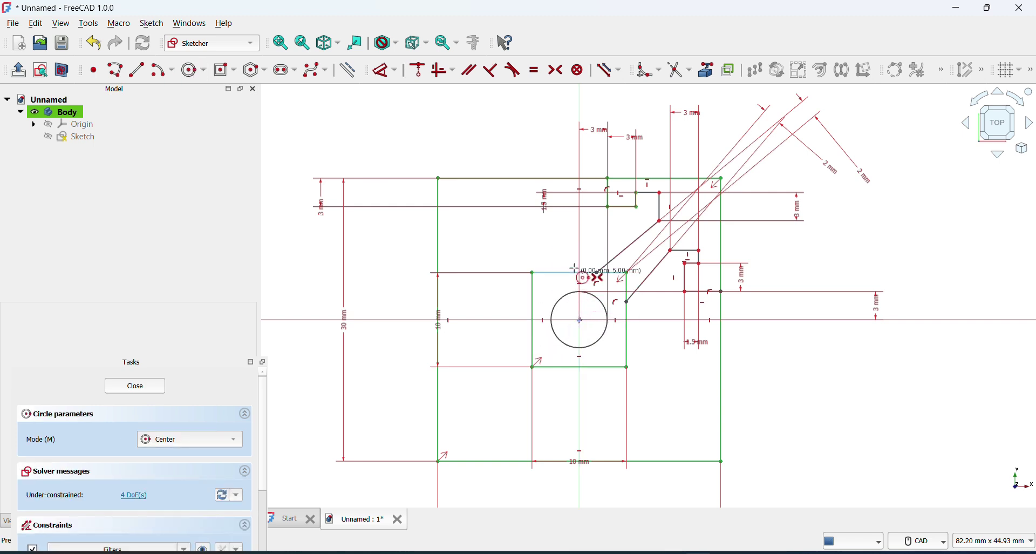
left_click(416, 74)
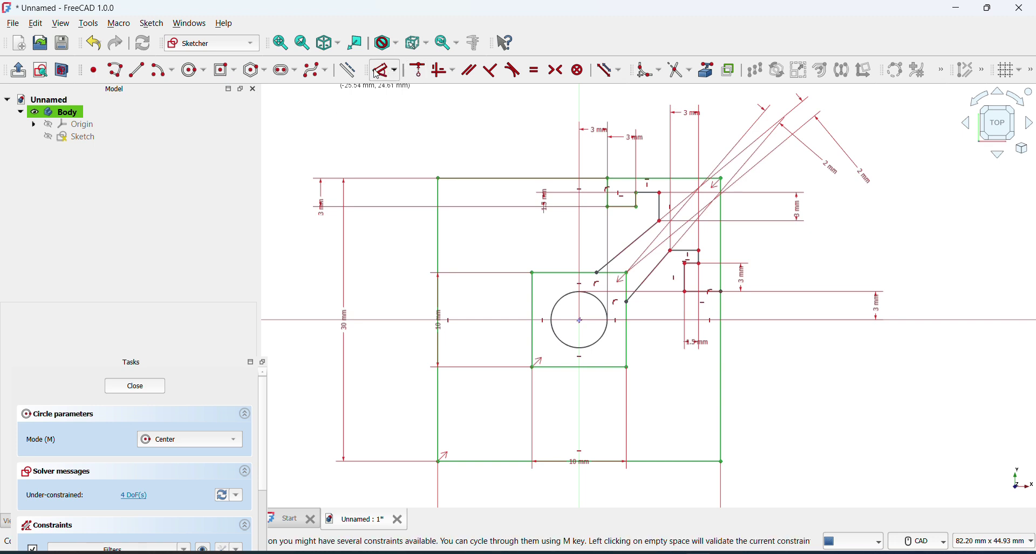
left_click(572, 300)
left_click(785, 365)
type("4")
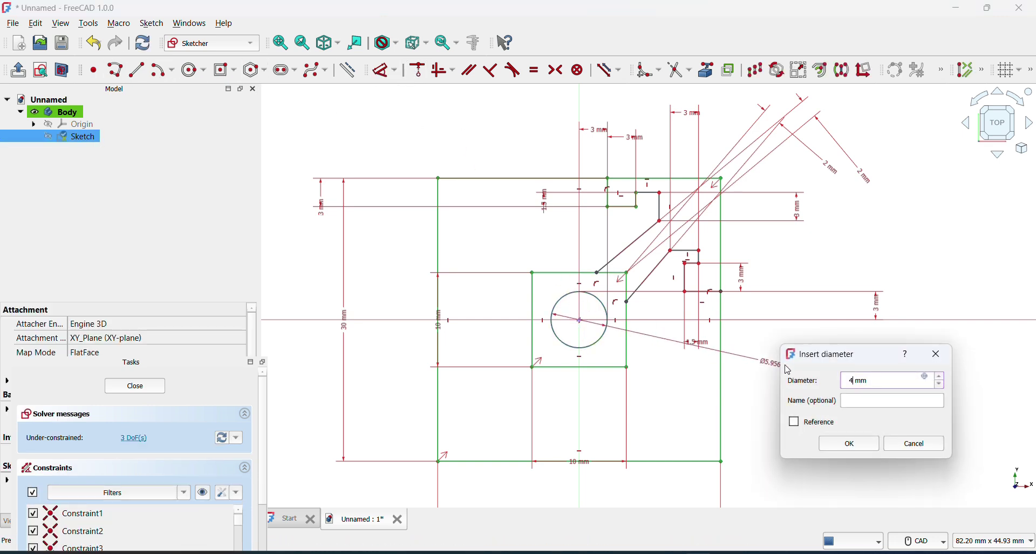
key("Return")
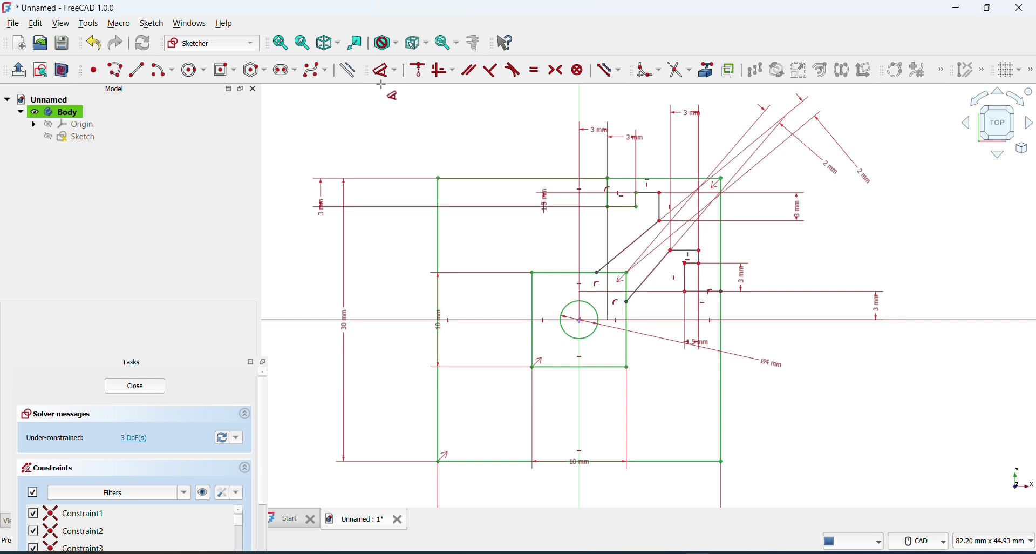
left_click(115, 70)
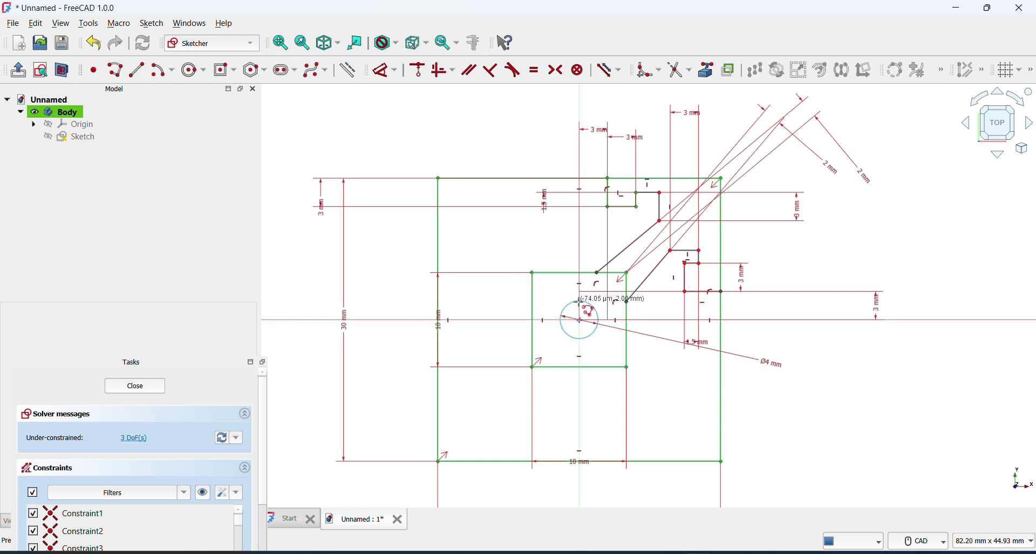
left_click(578, 299)
- Draw lines from the circle's top up to the edge above and from its right side to the right edge
left_click(579, 273)
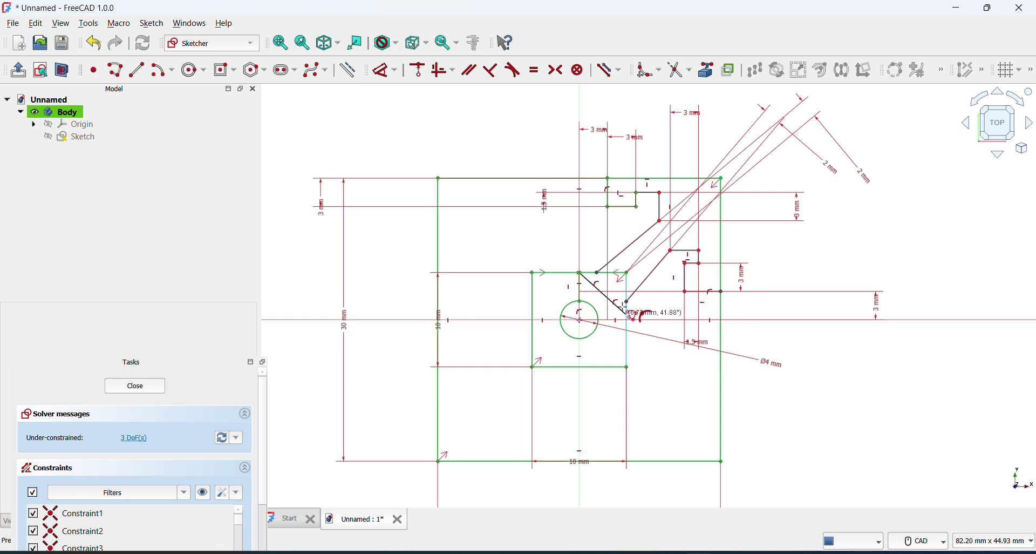
left_click(115, 69)
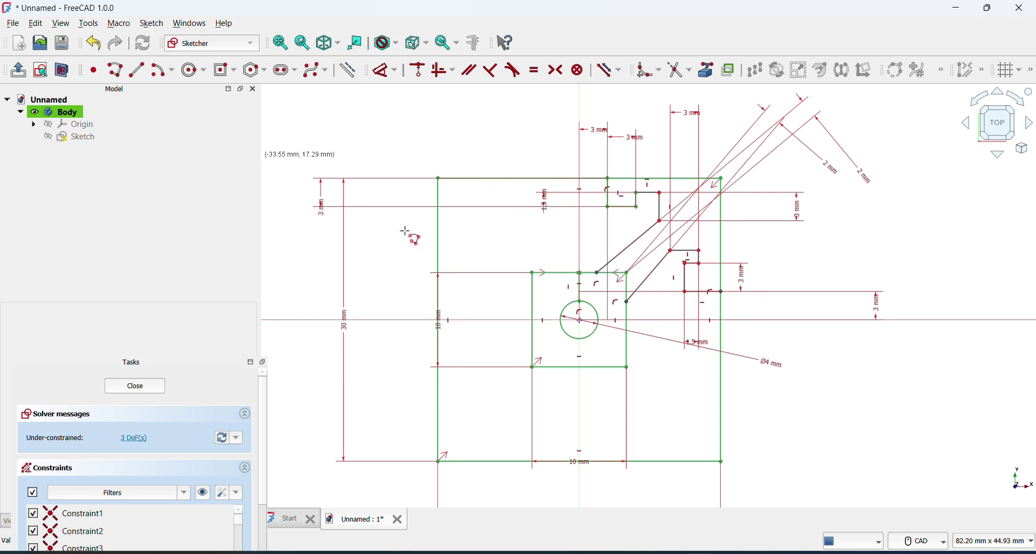
left_click(599, 319)
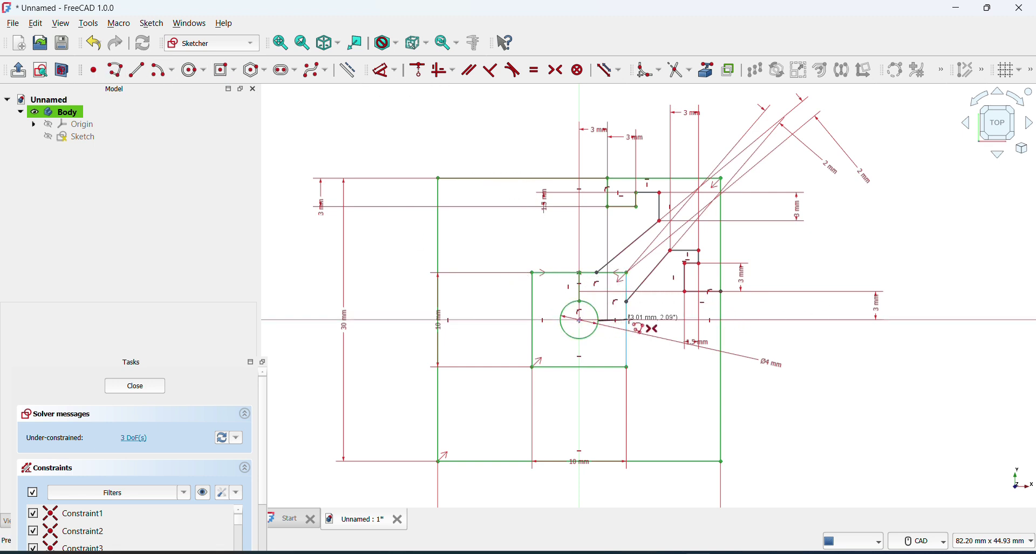
left_click(625, 320)
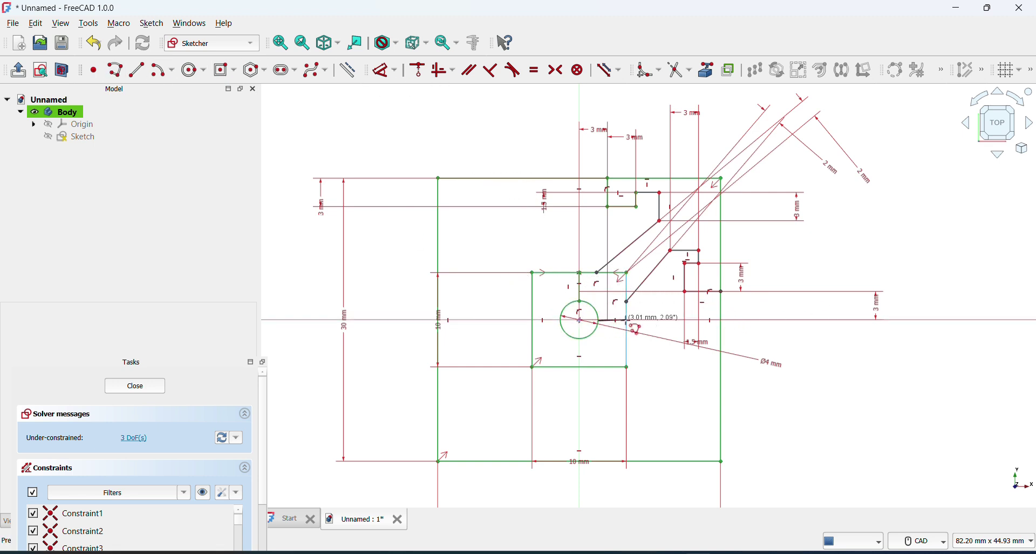
- Trim the circle to a quarter arc and remove surplus lines, diagonals and outer edges
left_click(669, 77)
left_click(593, 334)
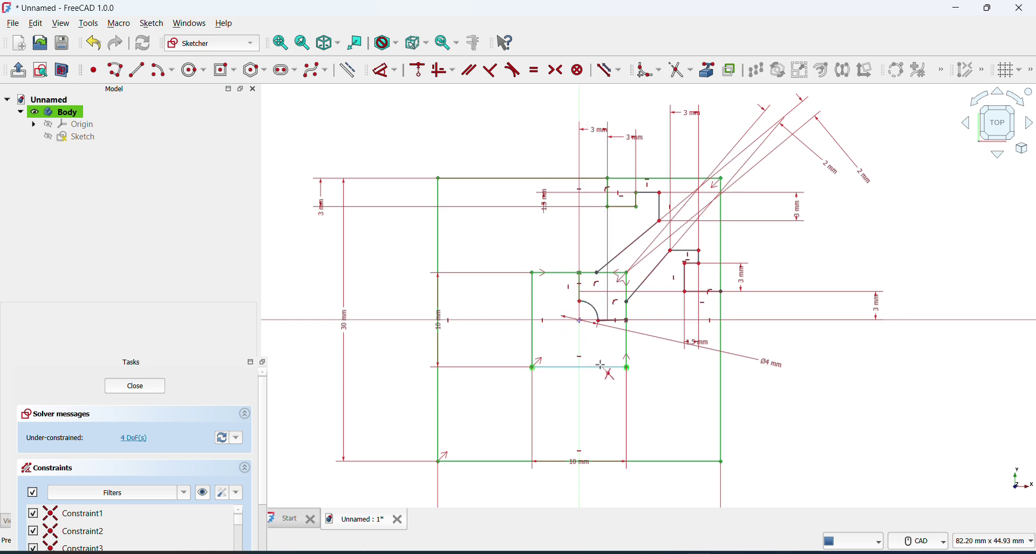
left_click(624, 350)
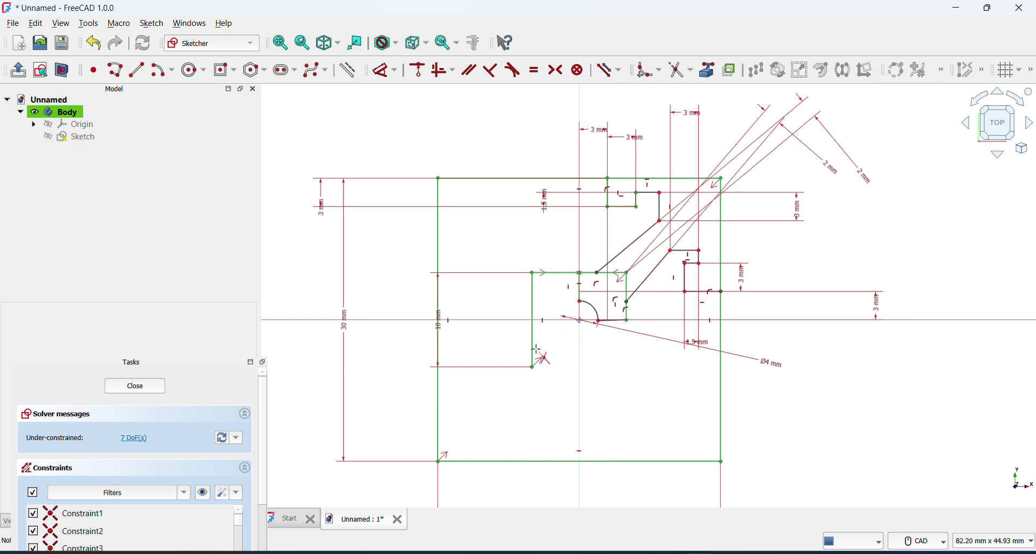
left_click(533, 321)
left_click(561, 273)
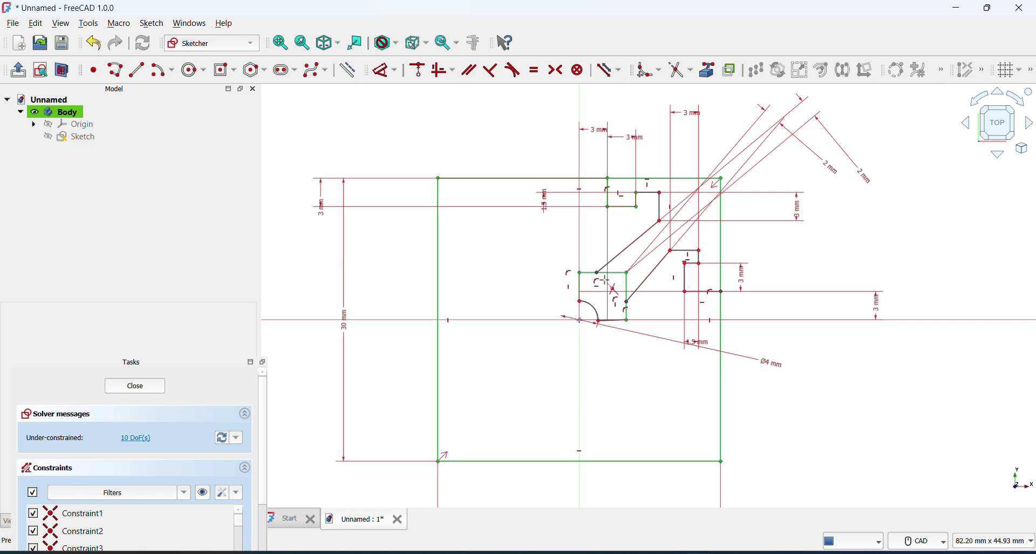
left_click(608, 273)
left_click(626, 289)
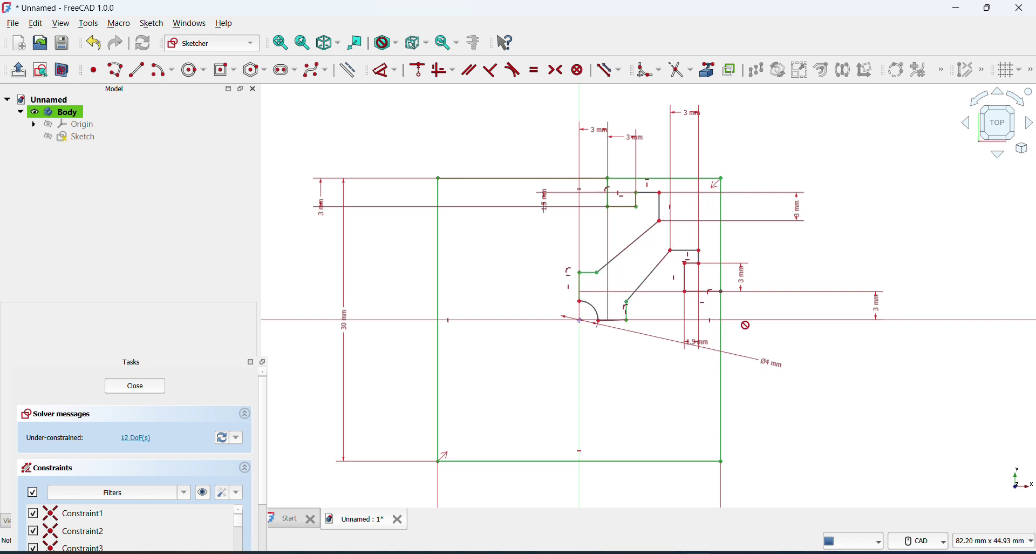
left_click(721, 359)
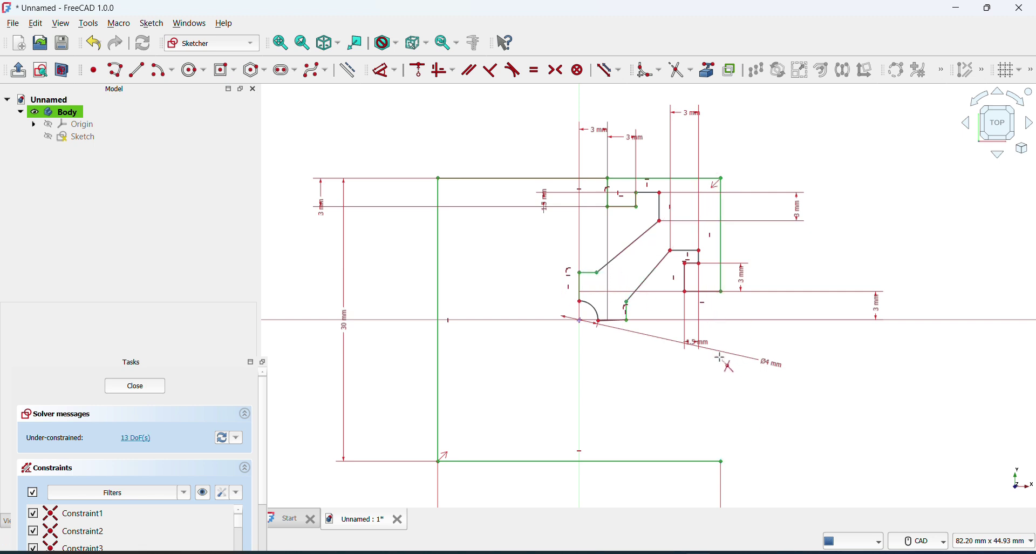
left_click(650, 461)
left_click(439, 370)
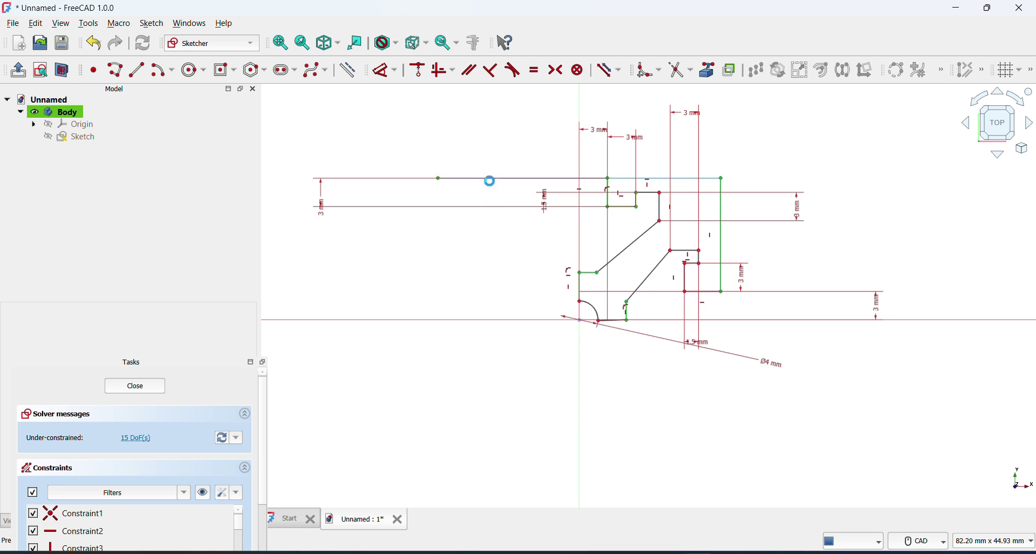
left_click(489, 179)
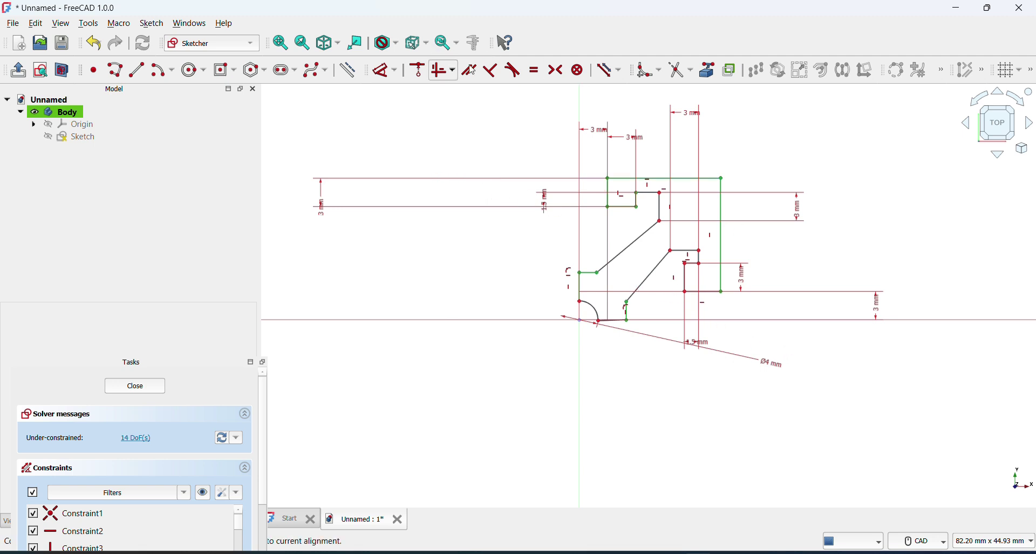
- Constrain the right slot's short upper step line to 2.5 mm, leaving 13 DoF
left_click(382, 70)
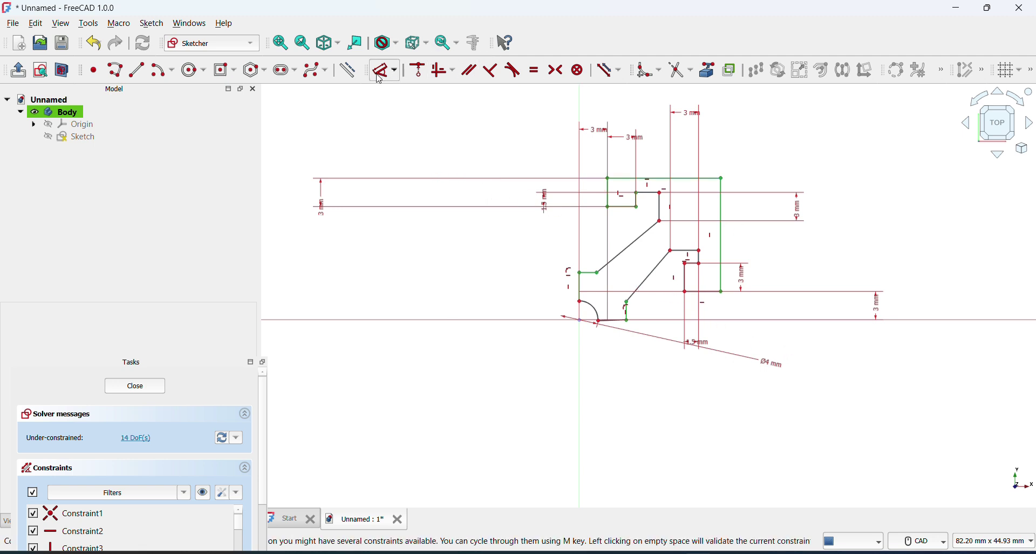
left_click(700, 251)
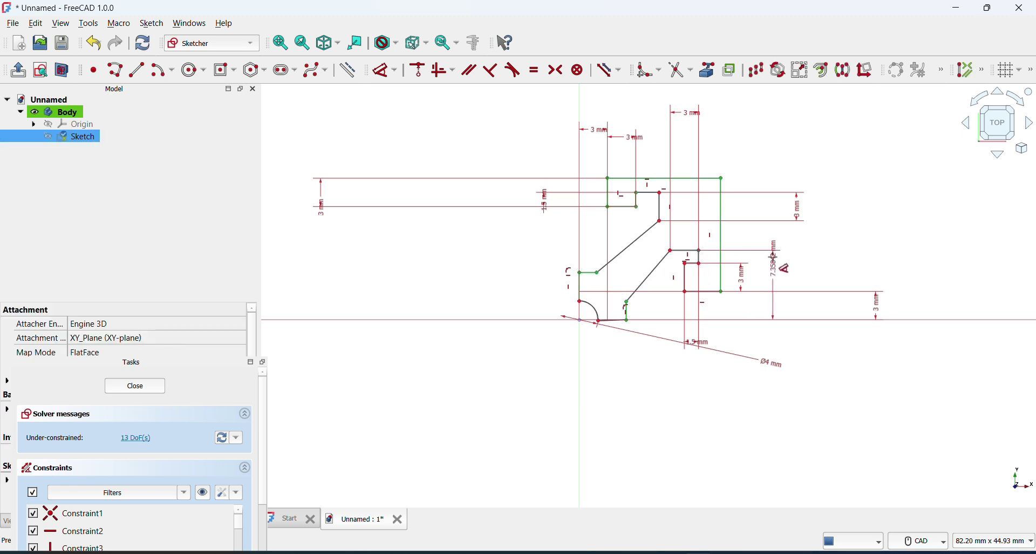
key("Escape")
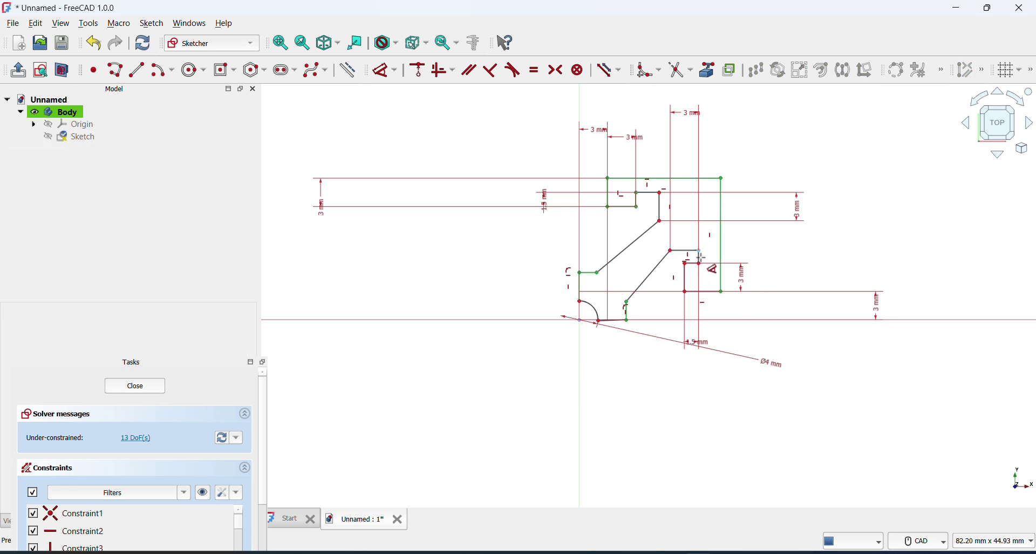
scroll(700, 257, "up", 3)
left_click(696, 255)
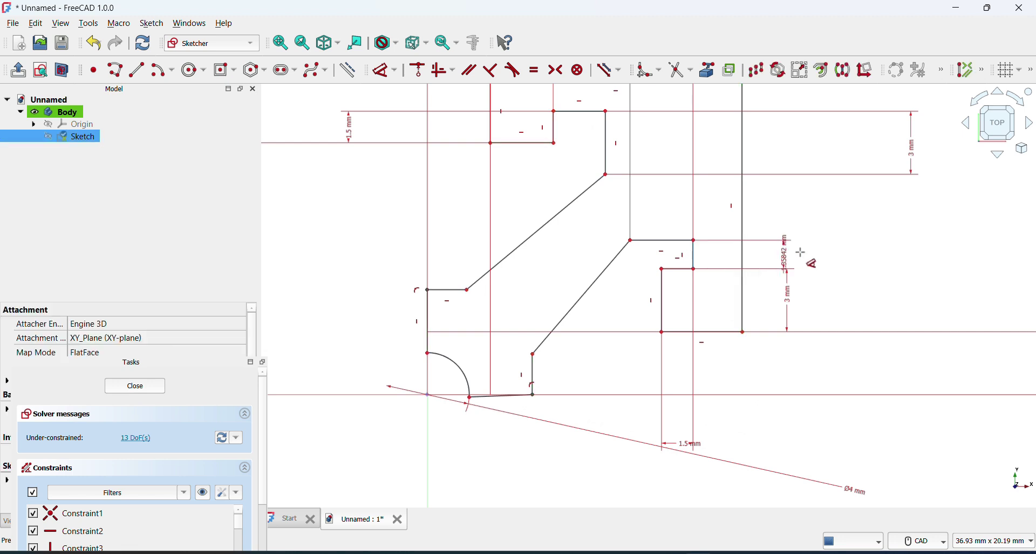
left_click(818, 258)
type("2.5")
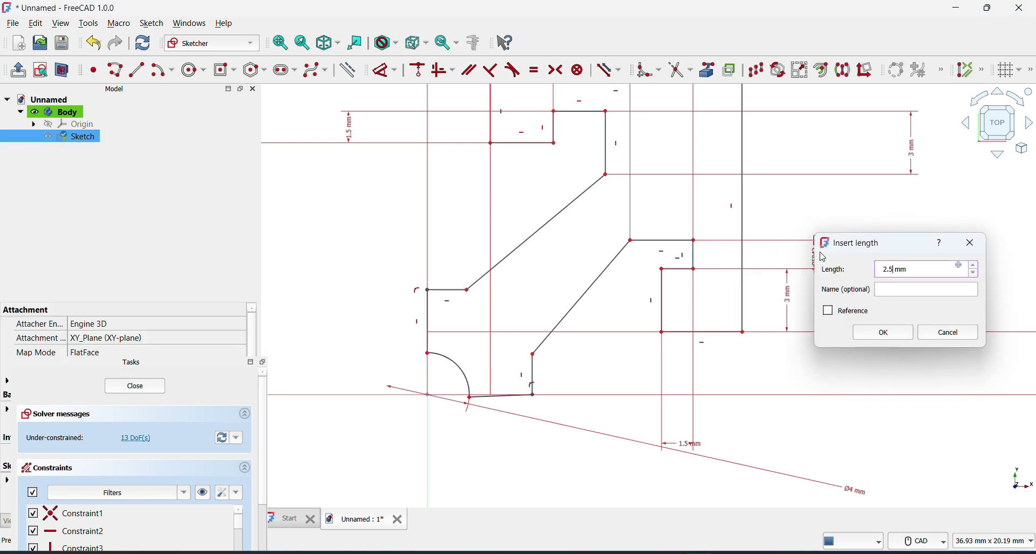
key("Return")
scroll(818, 253, "down", 1)
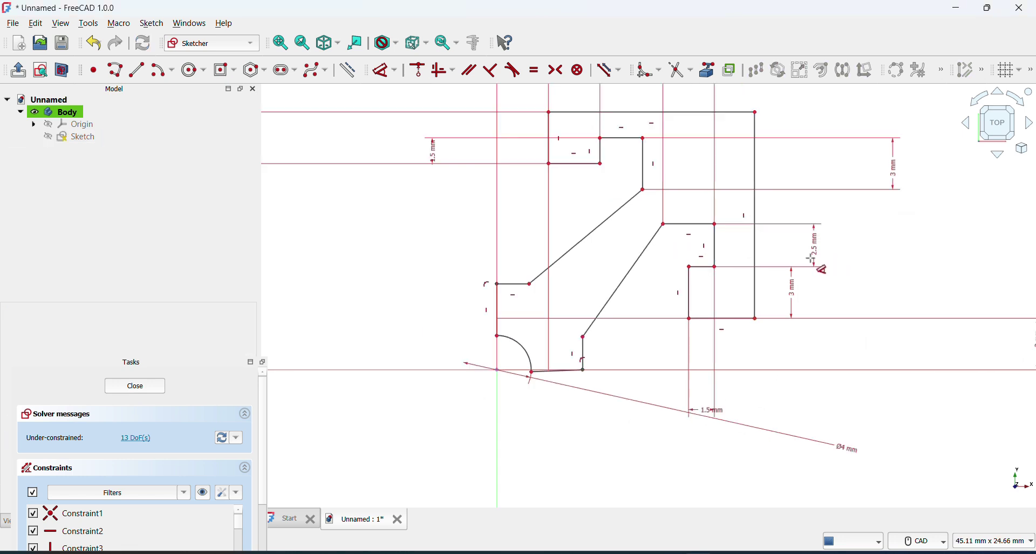
scroll(815, 256, "down", 1)
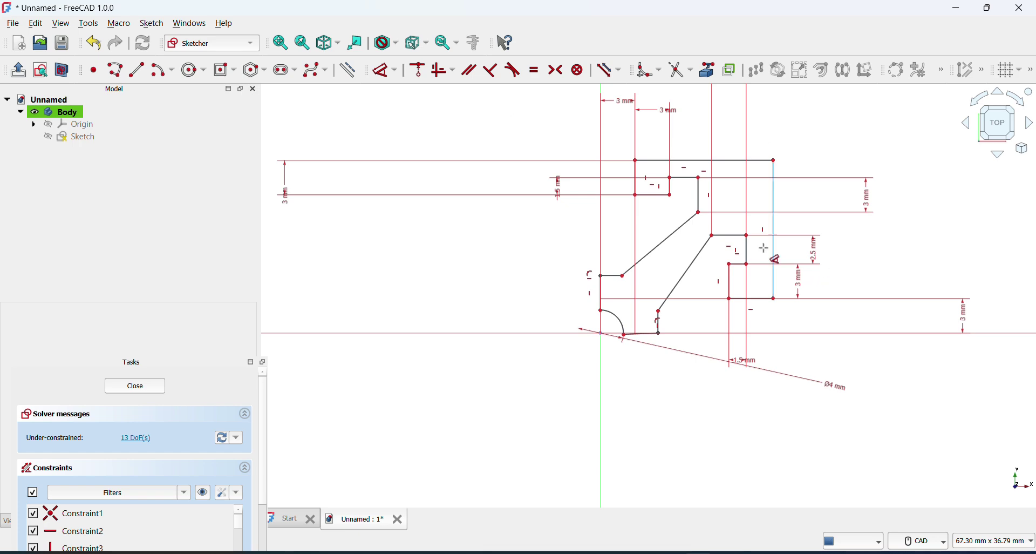
- Close the quarter-profile sketch and pad it 30 mm into a solid
left_click(29, 73)
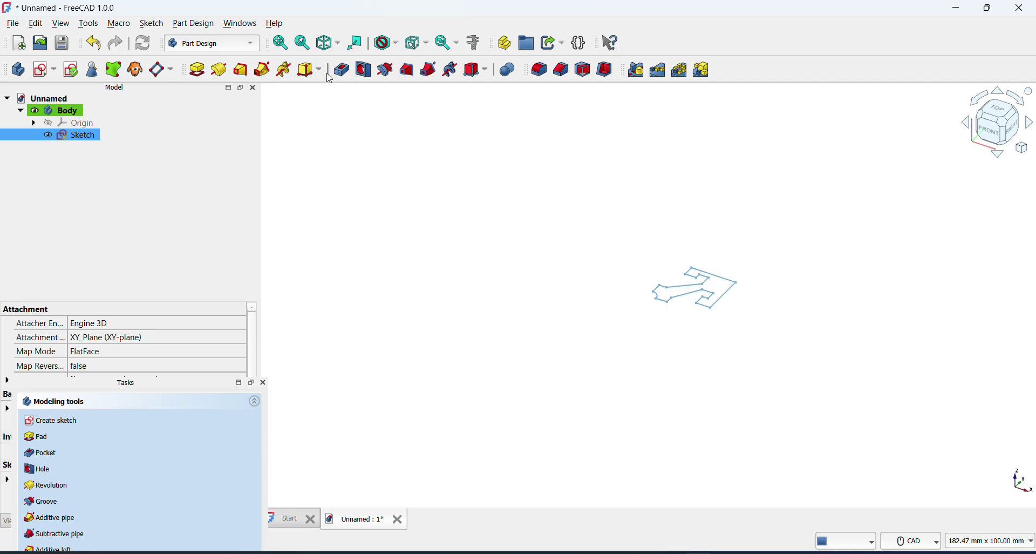
left_click(196, 70)
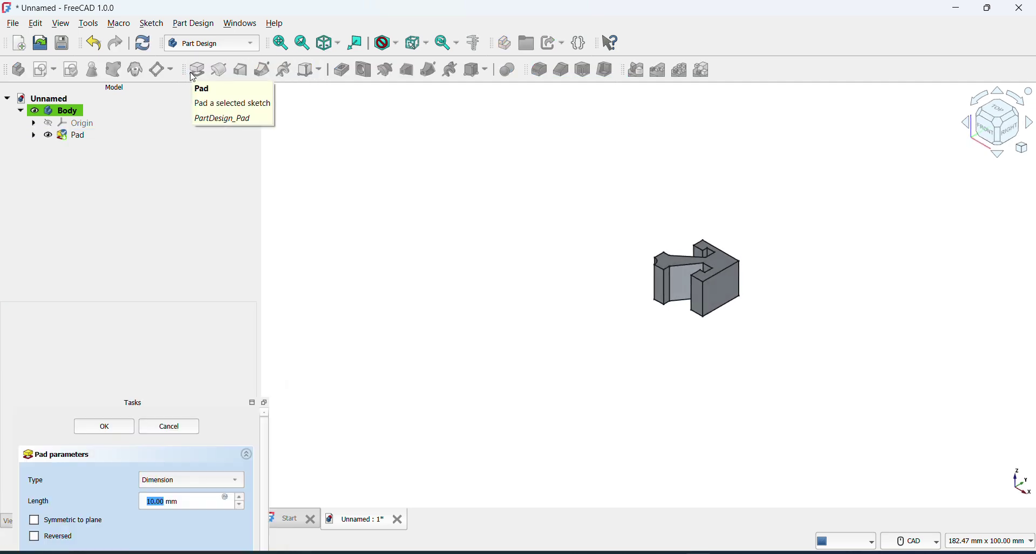
left_click(153, 505)
type("30")
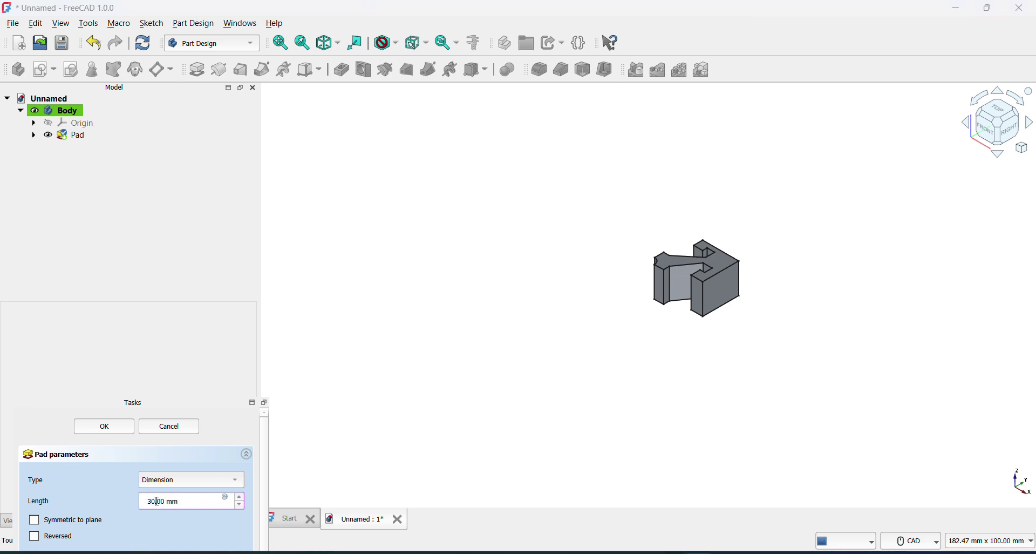
key("Return")
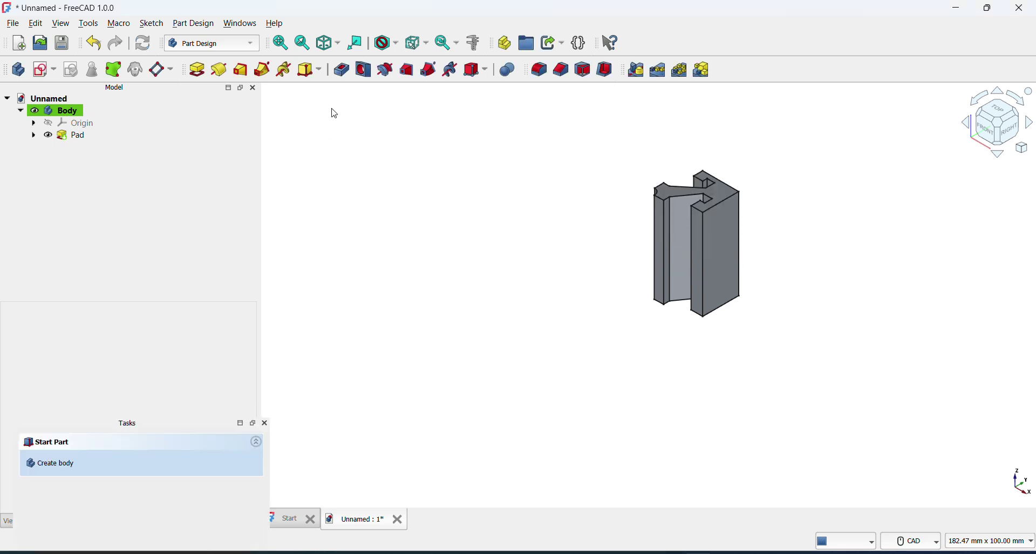
- Discard a trial linear pattern and add a PolarPattern of the Pad
left_click(658, 69)
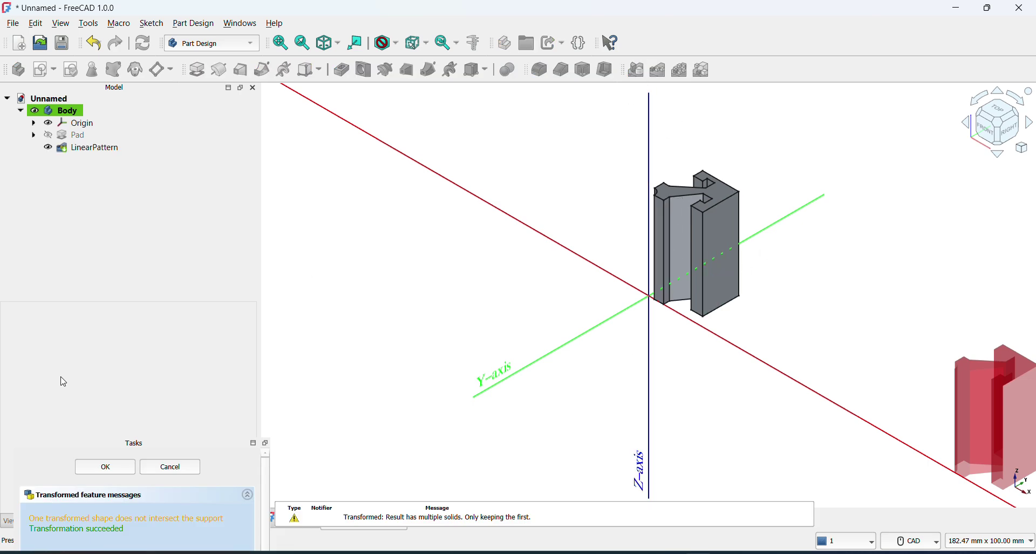
left_click(165, 473)
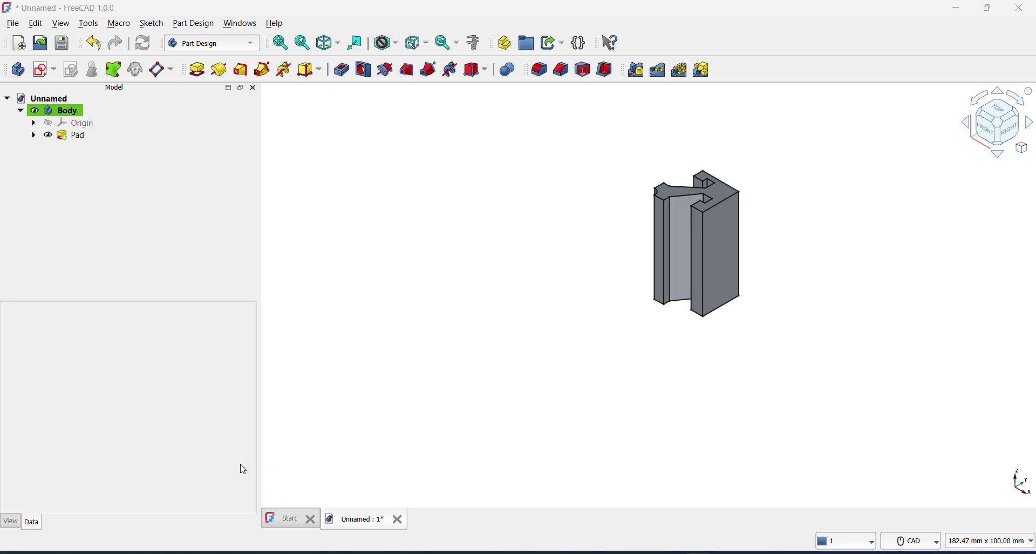
left_click(241, 464)
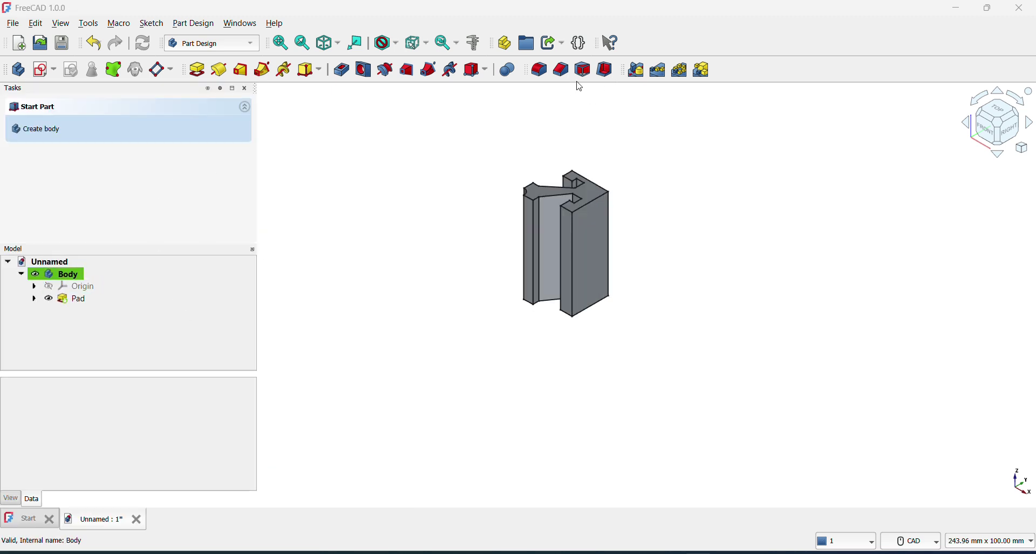
left_click(669, 73)
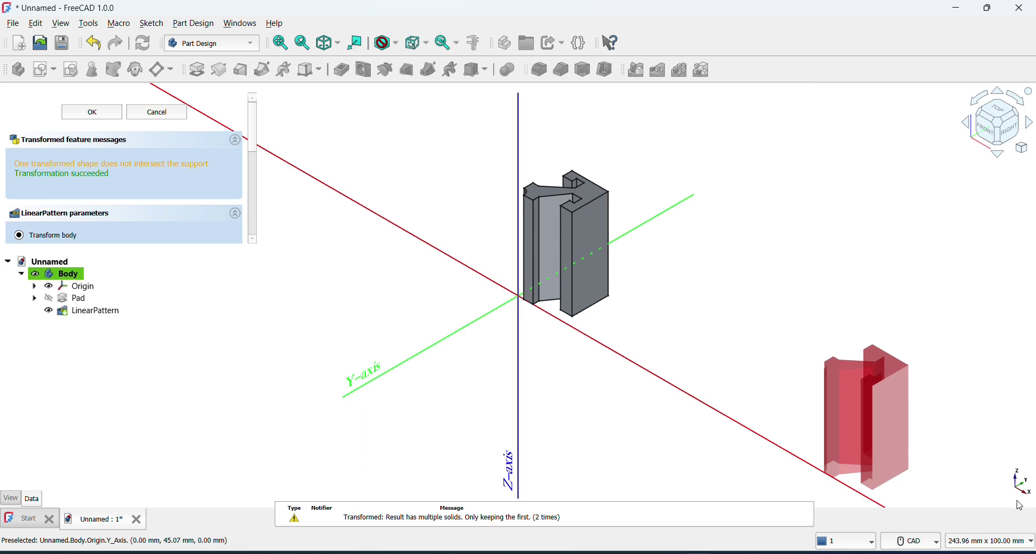
left_click(161, 111)
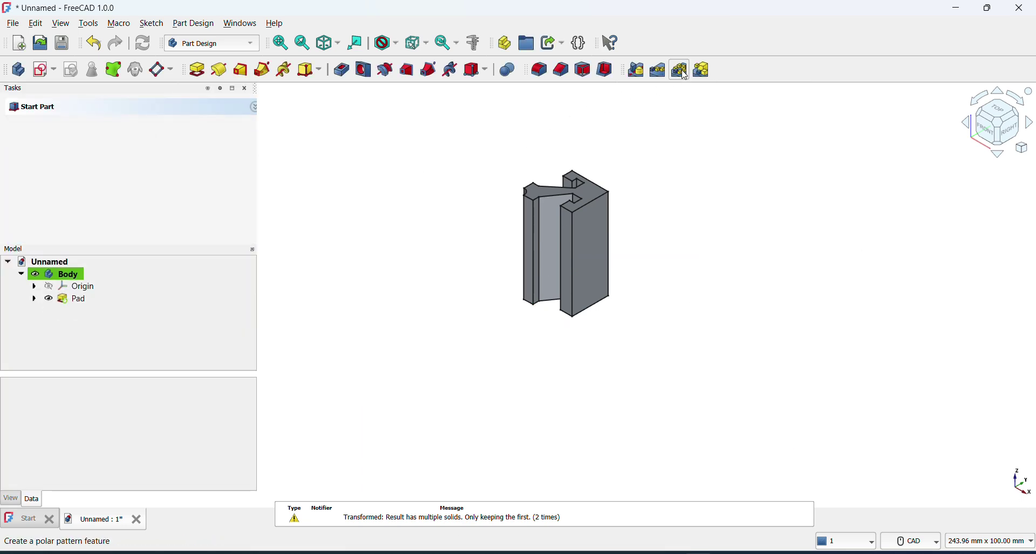
left_click(681, 70)
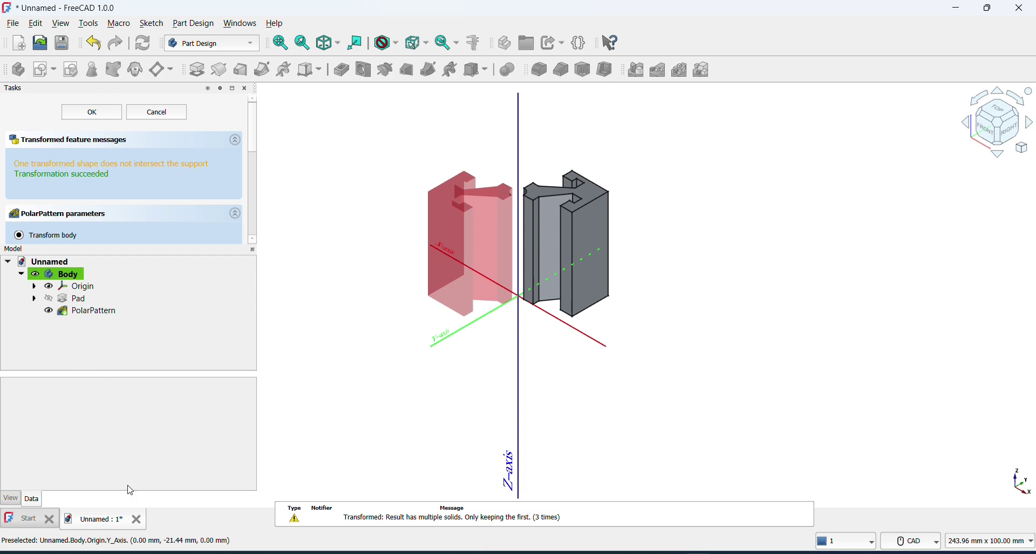
left_click(93, 112)
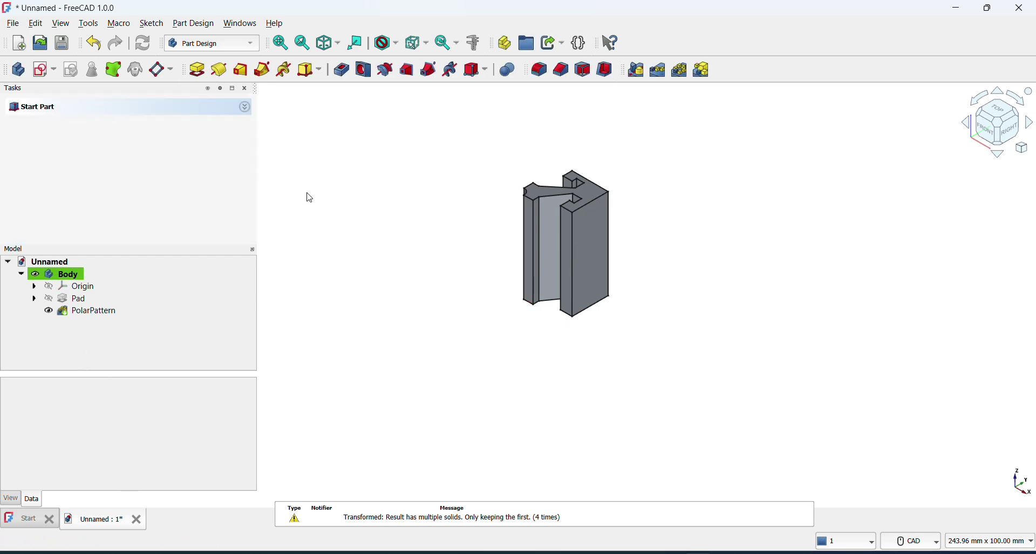
- Start a new sketch on the profile's top face
left_click(563, 213)
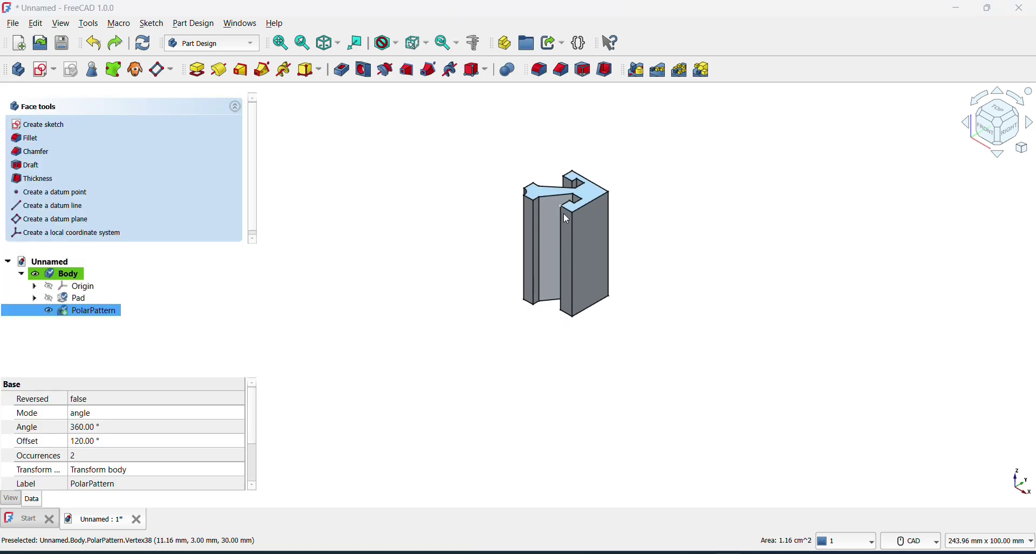
left_click(54, 69)
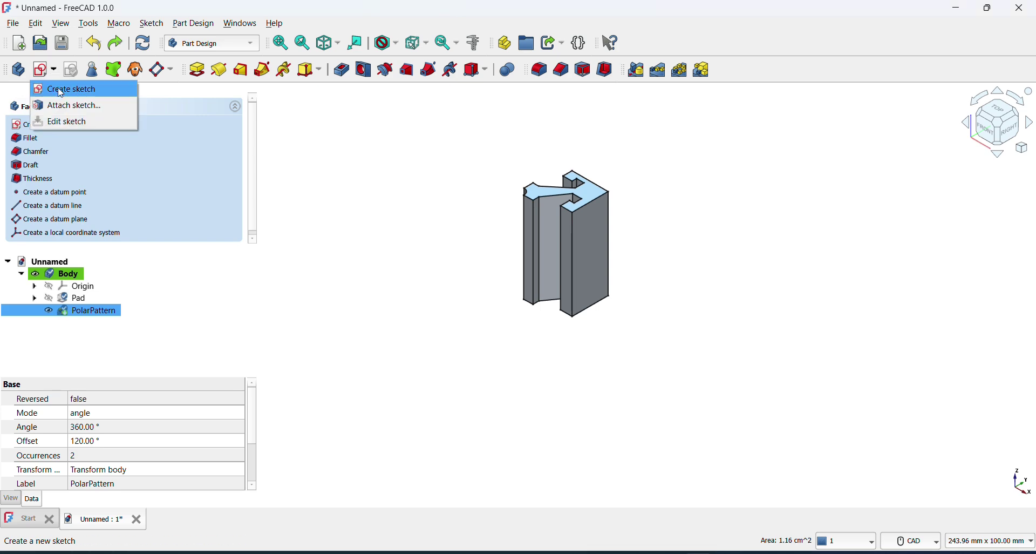
left_click(61, 91)
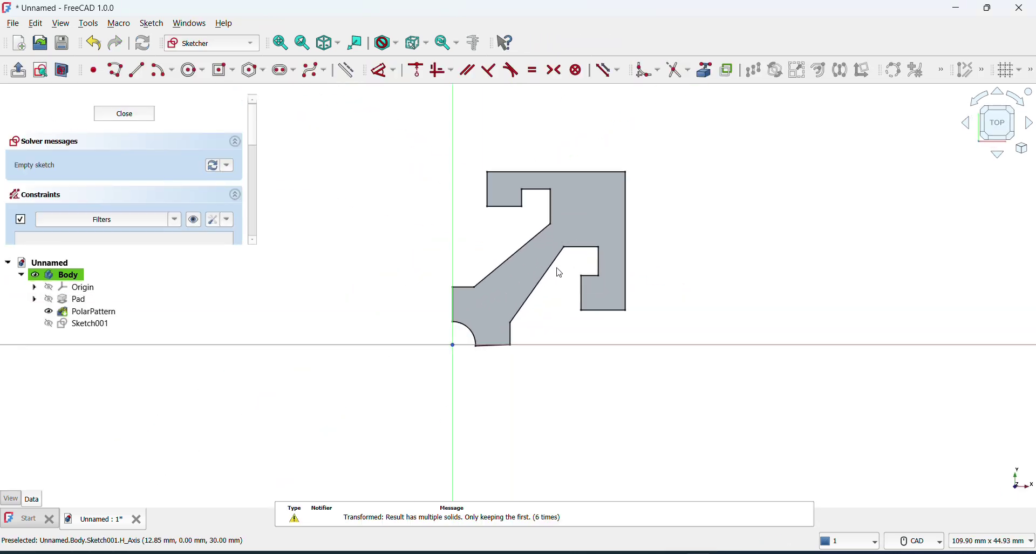
scroll(559, 270, "up", 3)
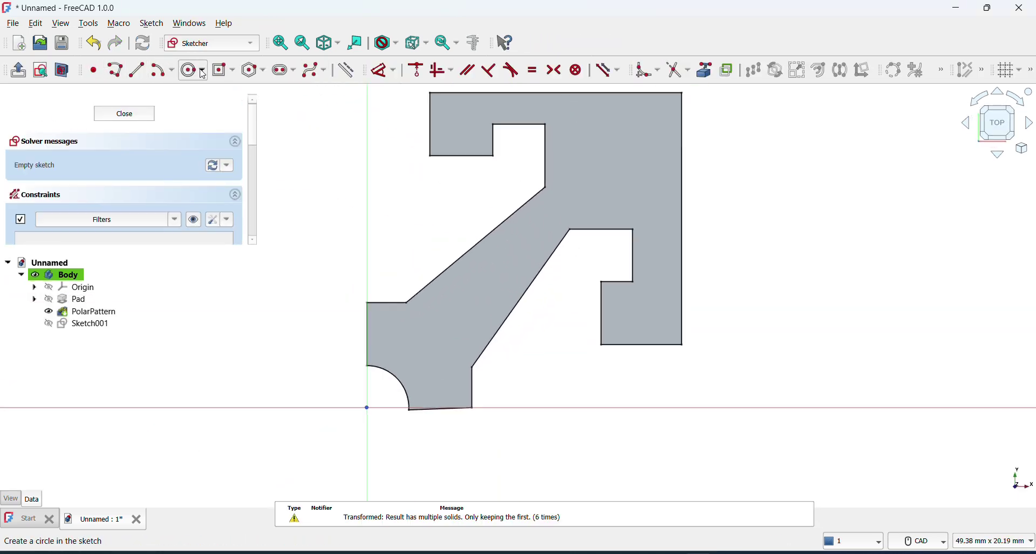
- Draw a centred 5 × 5 mm rectangle near the outer corner
left_click(224, 69)
left_click(615, 156)
type("5")
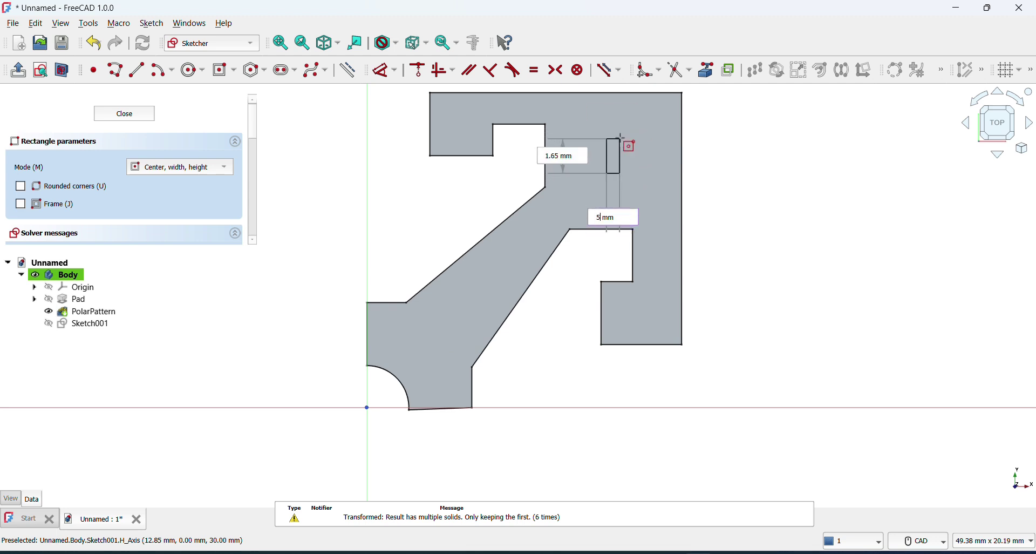
key("Tab")
type("5")
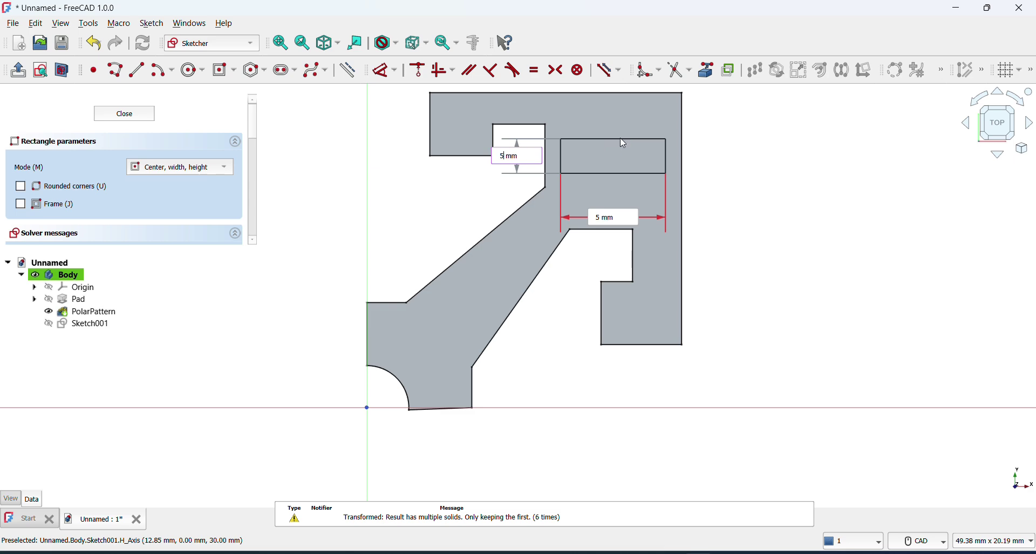
key("Tab")
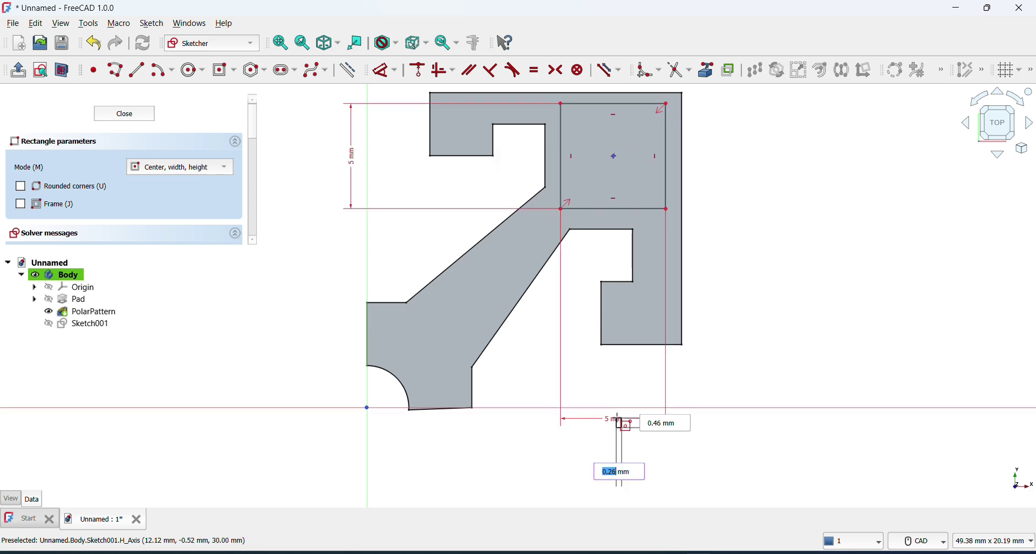
key("Escape")
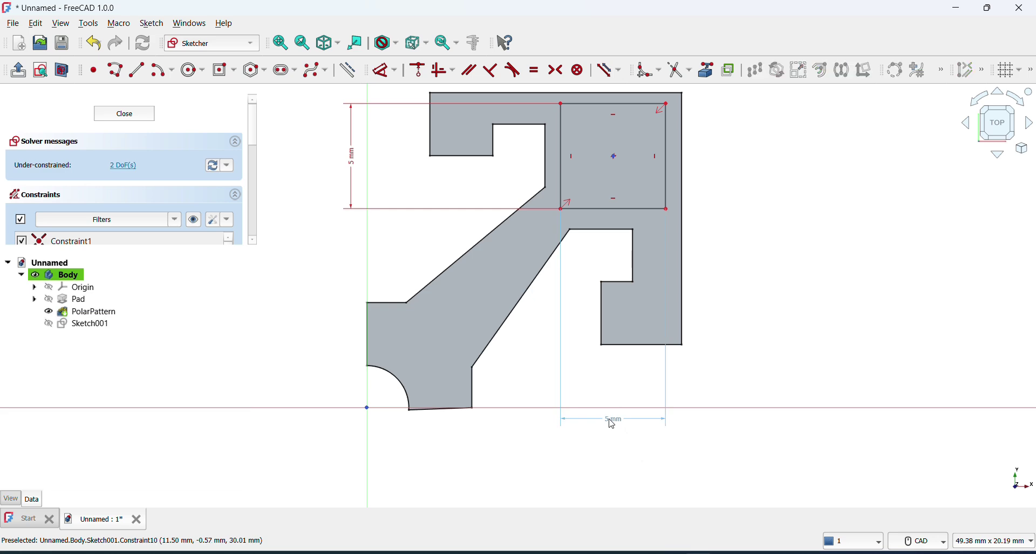
- Resize the rectangle to 4 mm by 3.5 mm and fillet one corner
double_click(612, 422)
type("4")
key("Return")
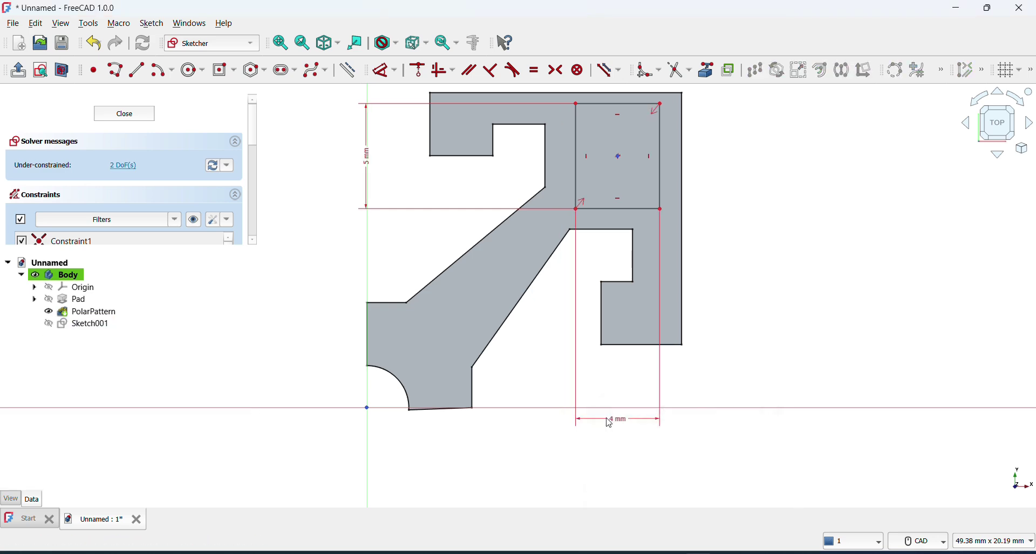
double_click(368, 164)
type("3")
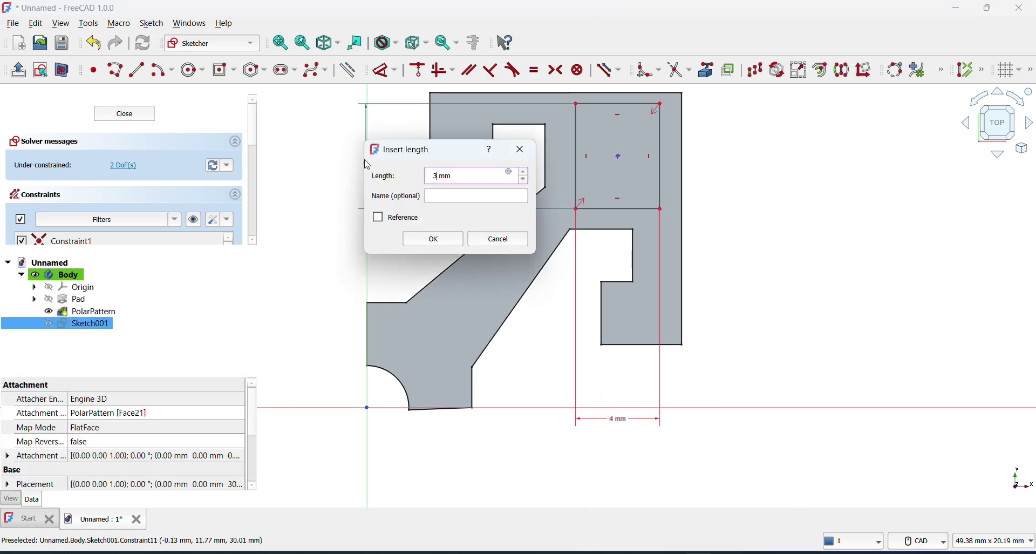
type(".5")
key("Return")
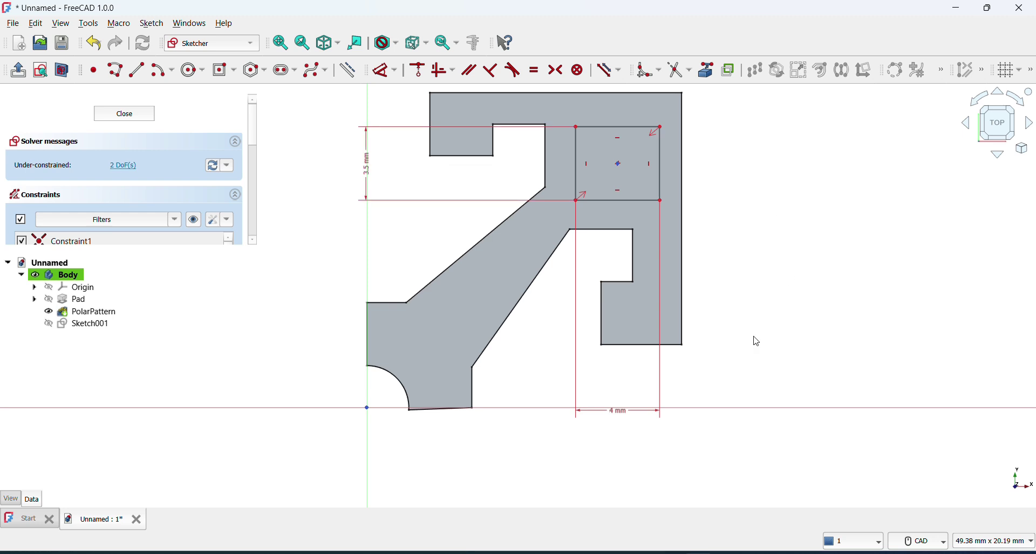
left_click(642, 79)
left_click(659, 128)
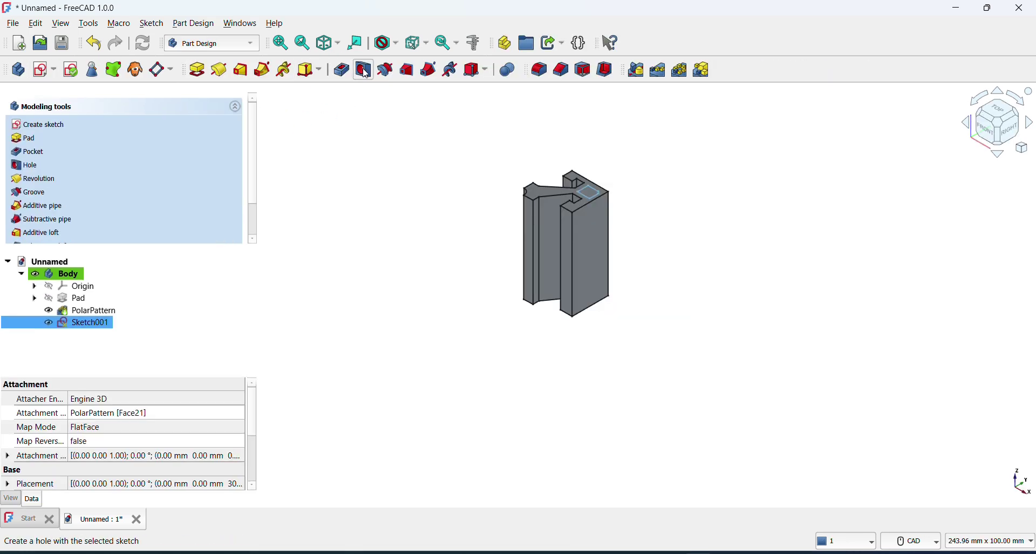
- Pocket Sketch001's rectangle 6 mm deep into the profile
left_click(340, 73)
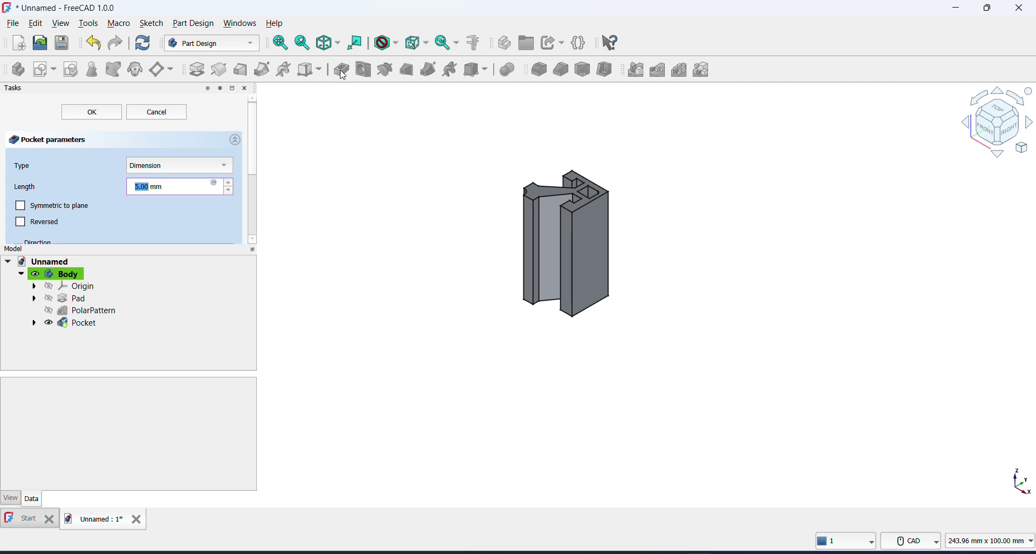
type("6")
key("Return")
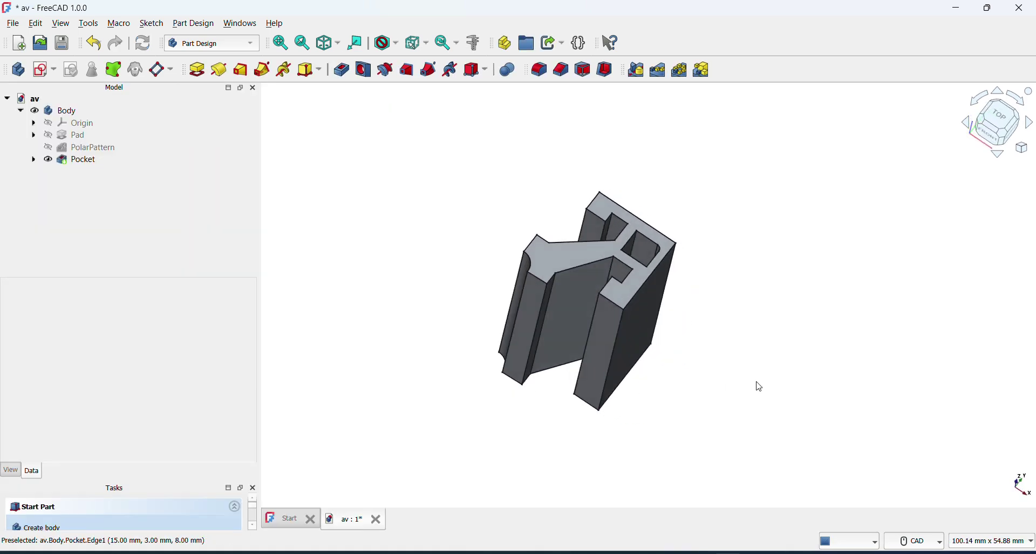
scroll(718, 310, "down", 2)
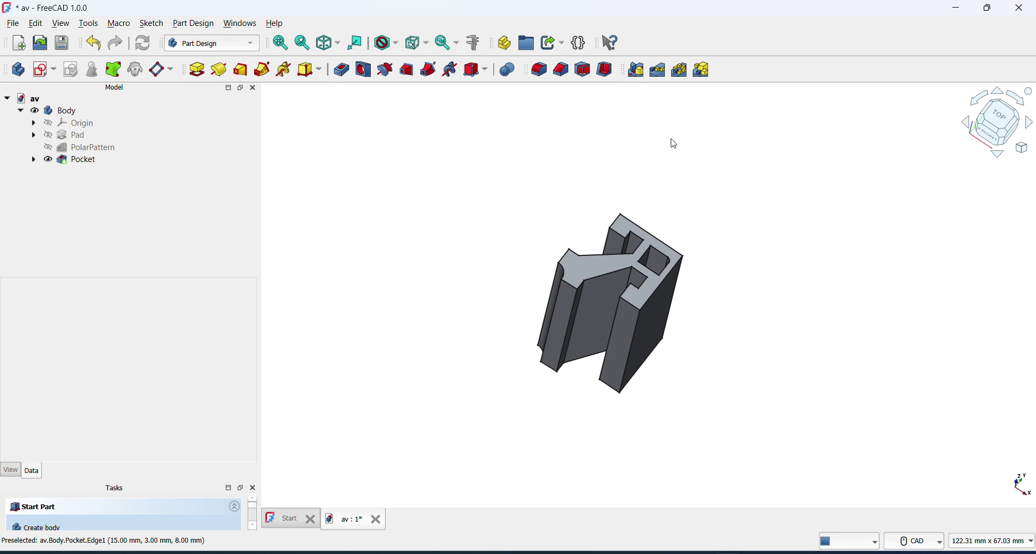
- Polar-pattern the pocketed quarter with 4 occurrences over 360° around the Z axis
left_click(679, 69)
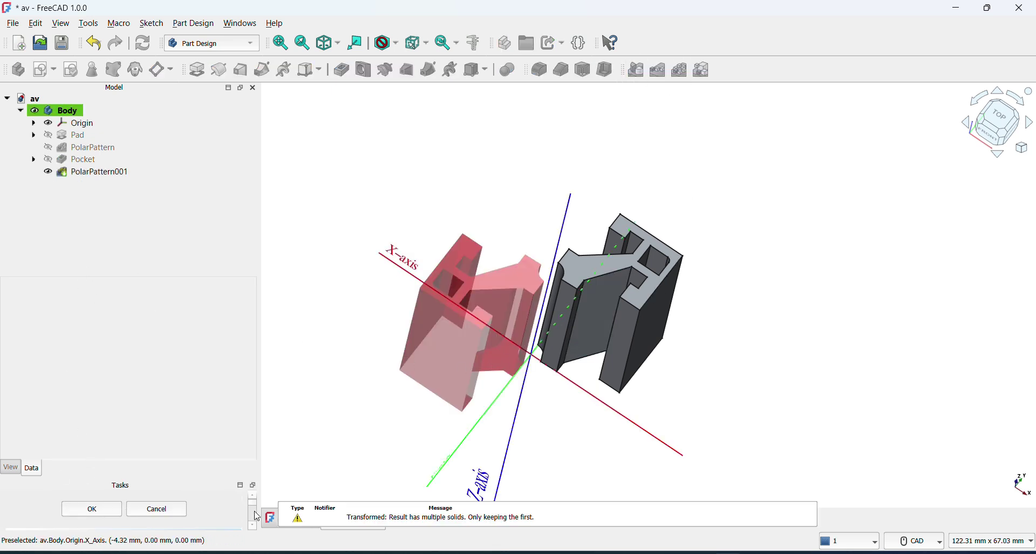
scroll(205, 516, "down", 2)
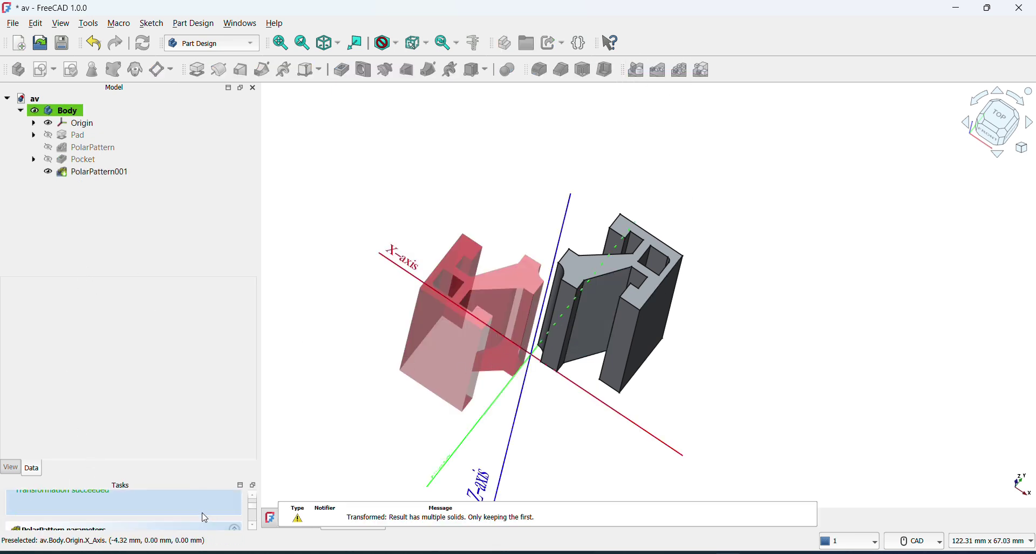
left_click(252, 485)
scroll(120, 439, "down", 2)
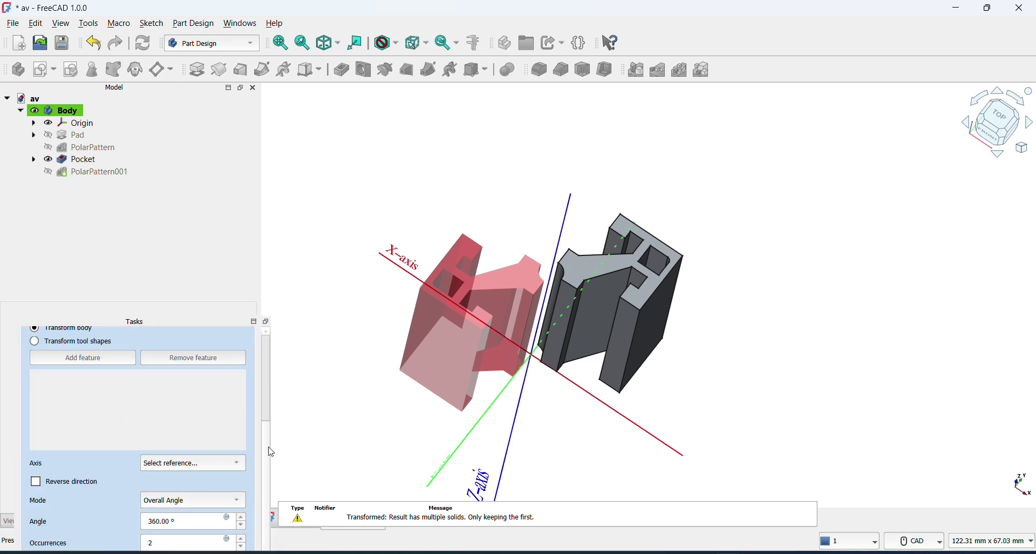
left_click(241, 539)
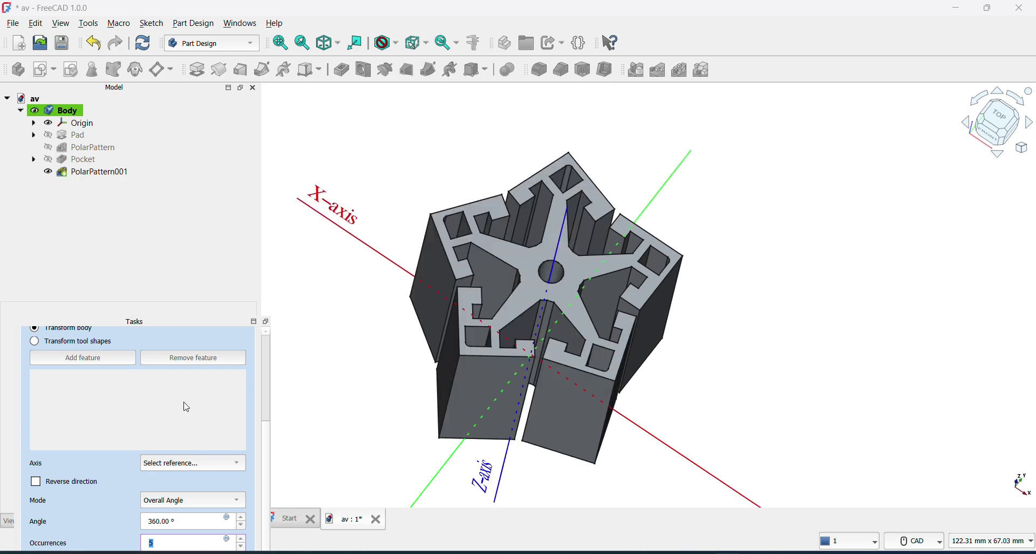
left_click(242, 546)
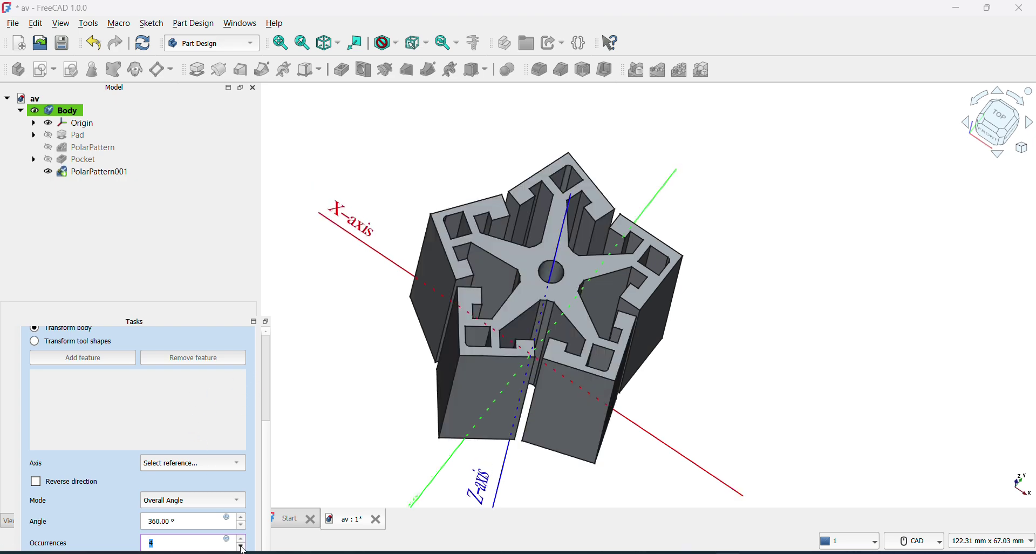
scroll(249, 442, "up", 5)
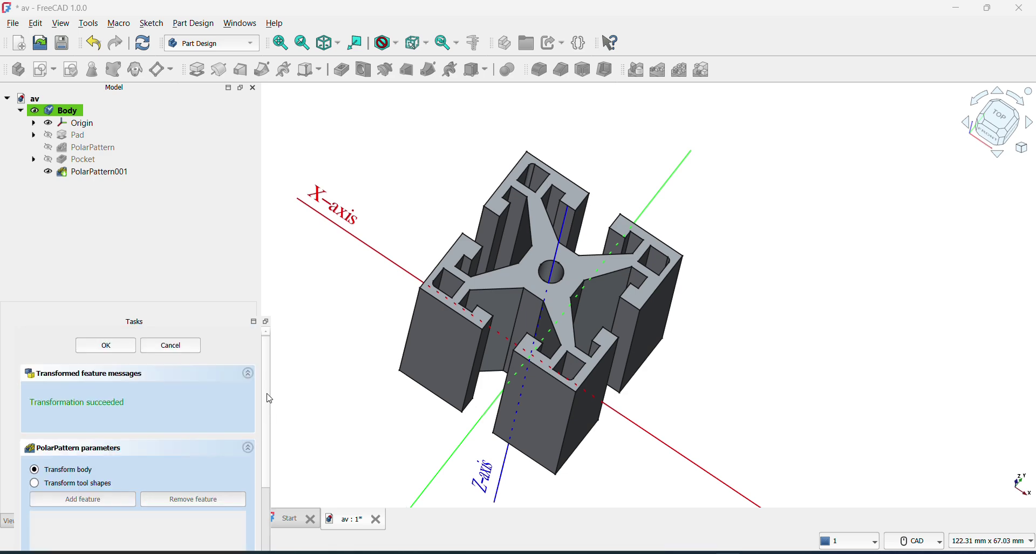
scroll(264, 445, "down", 5)
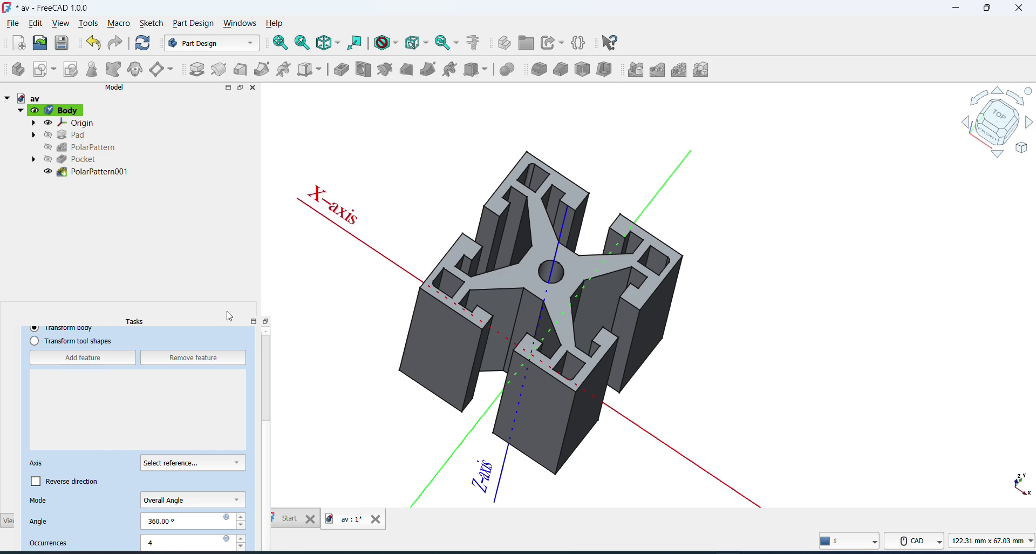
left_click(267, 323)
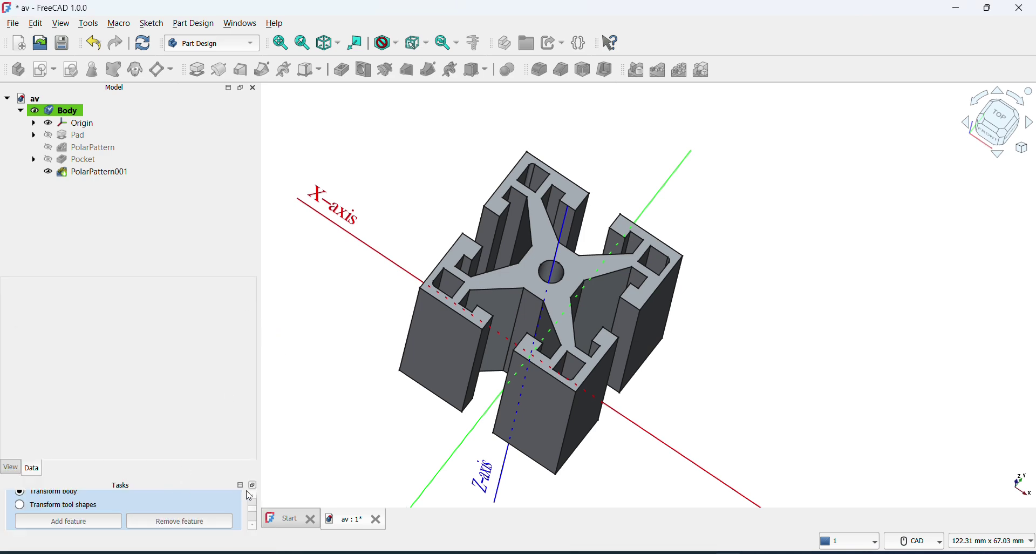
left_click_drag(249, 494, 207, 354)
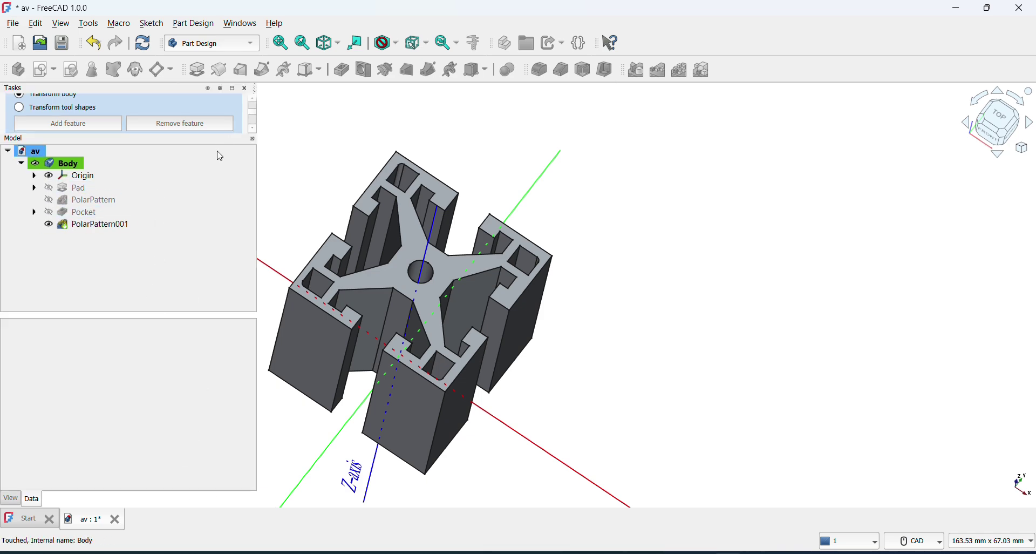
left_click_drag(216, 155, 160, 349)
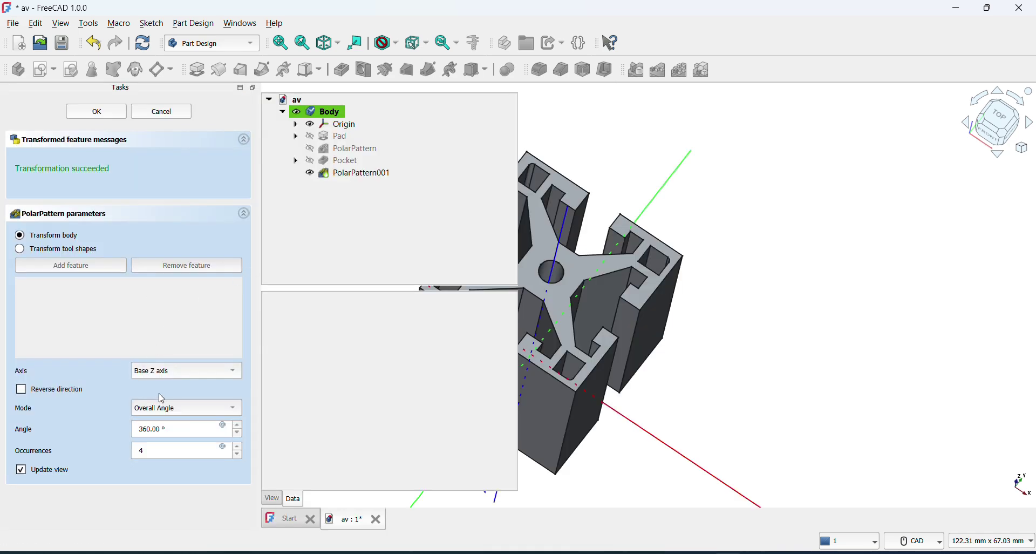
left_click(107, 110)
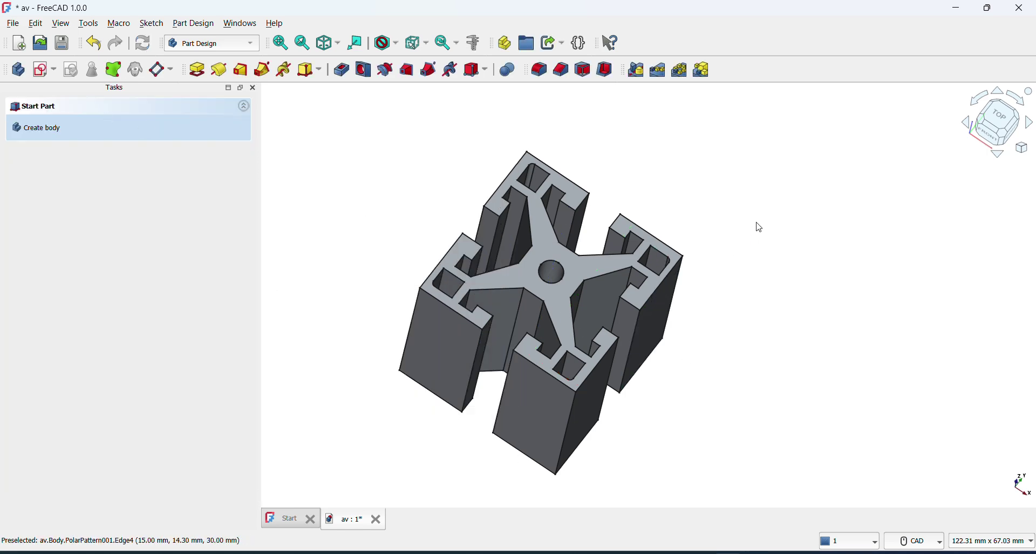
- Fillet the upper and lower outer edges, adjusting the fillet radius
mouse_move(757, 224)
middle_mouse_down()
mouse_move(601, 183)
mouse_move(532, 197)
middle_mouse_up()
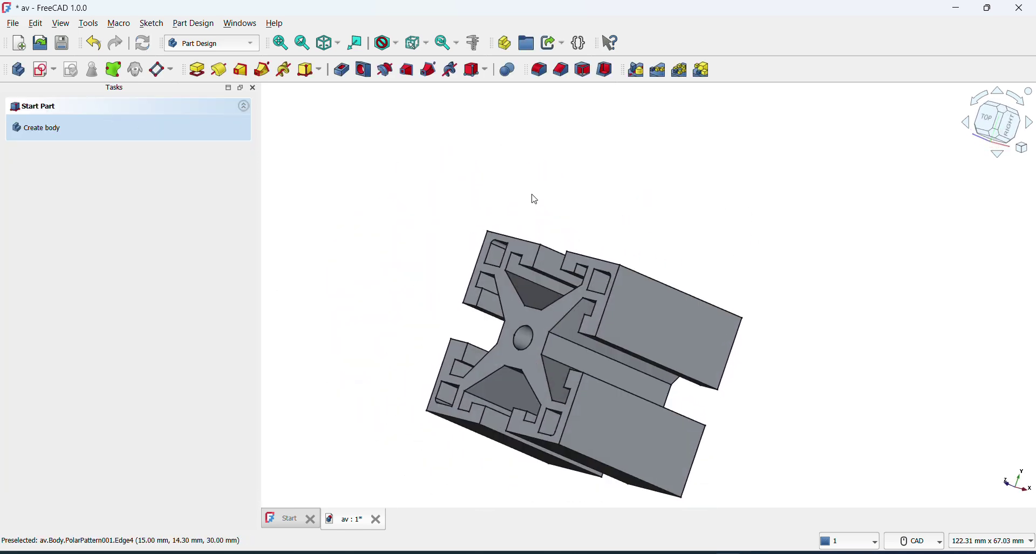
left_click(640, 271)
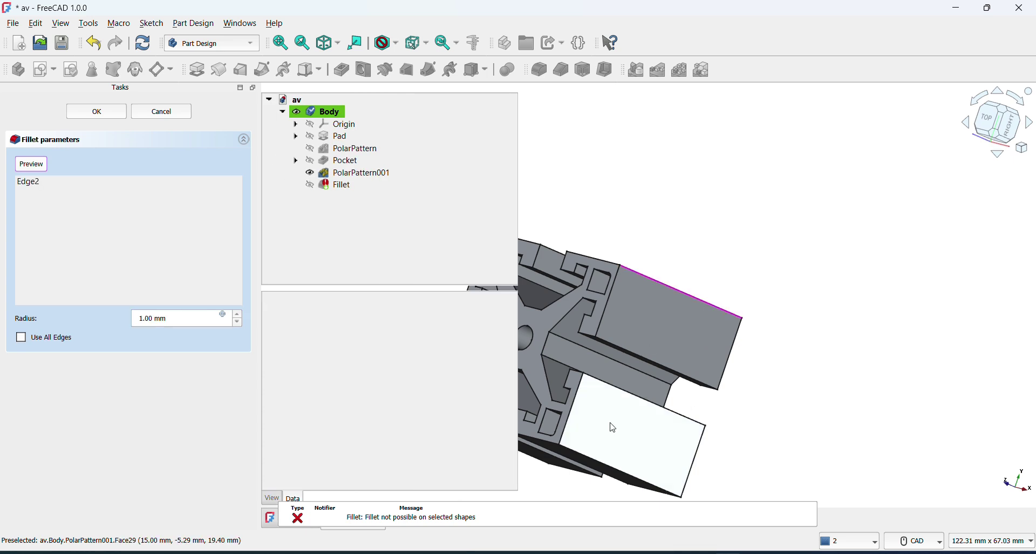
left_click(593, 458)
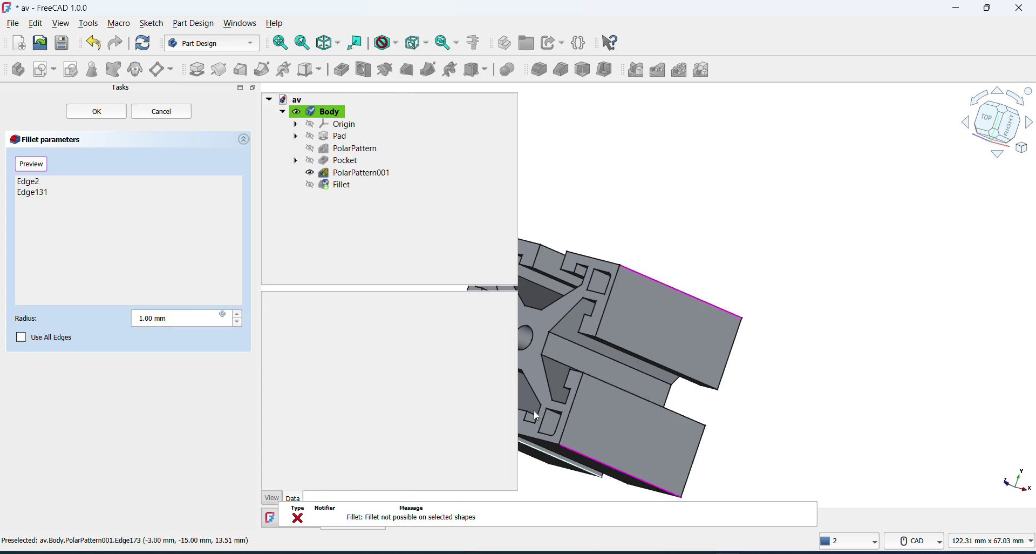
left_click(124, 245)
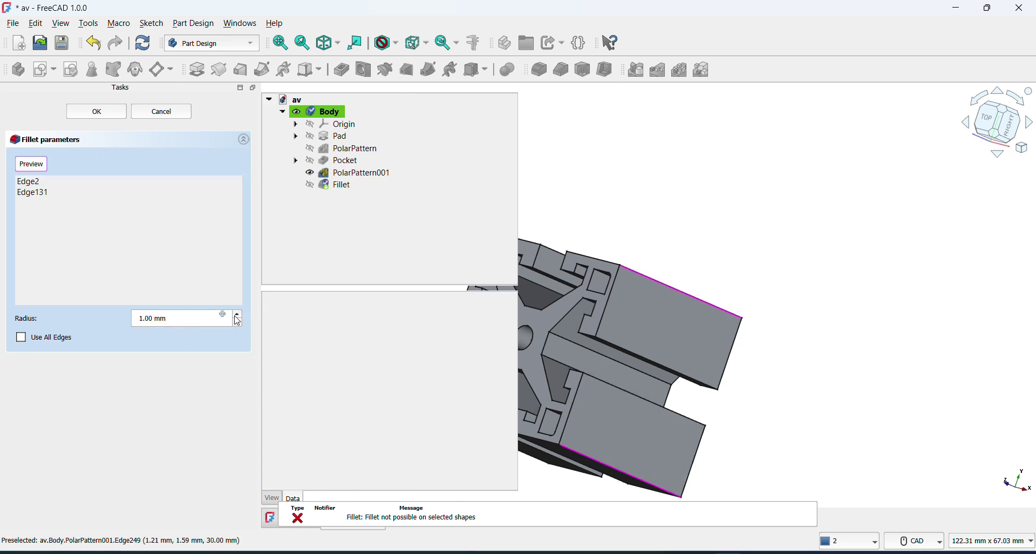
left_click(237, 317)
left_click(237, 317)
left_click(238, 317)
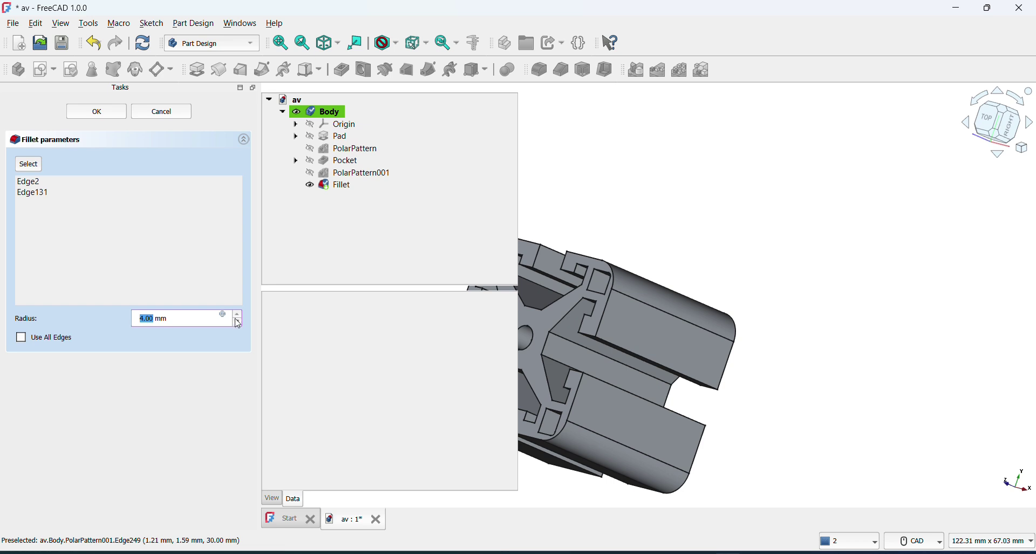
left_click(238, 322)
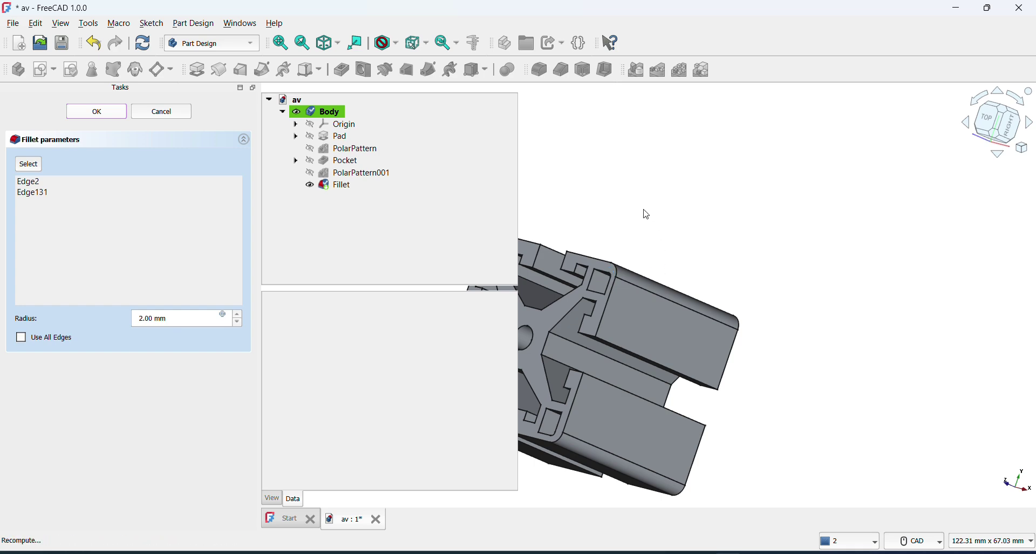
- Add a second fillet on another outer edge with a 2 mm radius
middle_click_drag(380, 378, 531, 345)
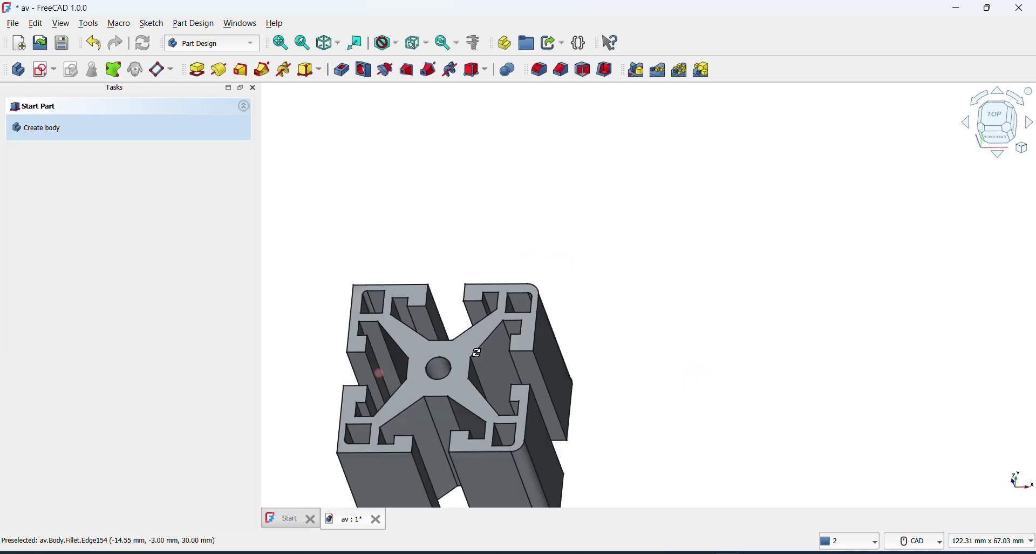
middle_click_drag(300, 466, 329, 412)
scroll(294, 418, "up", 2)
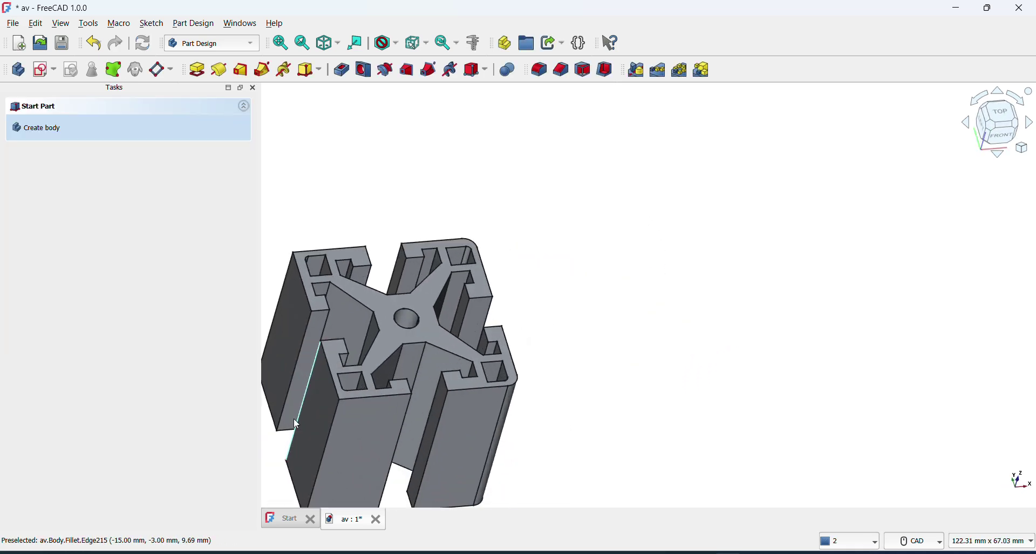
left_click(286, 273)
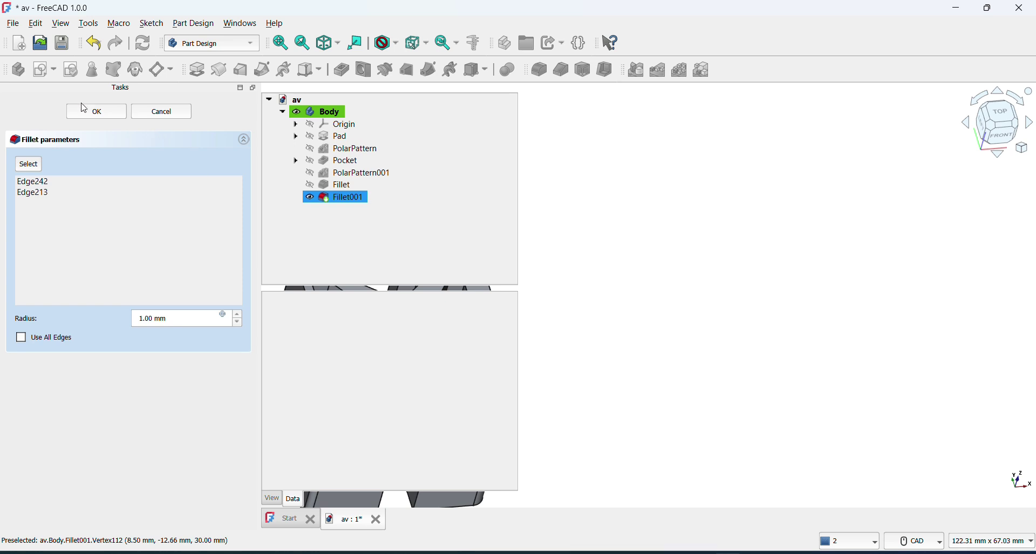
key("Up")
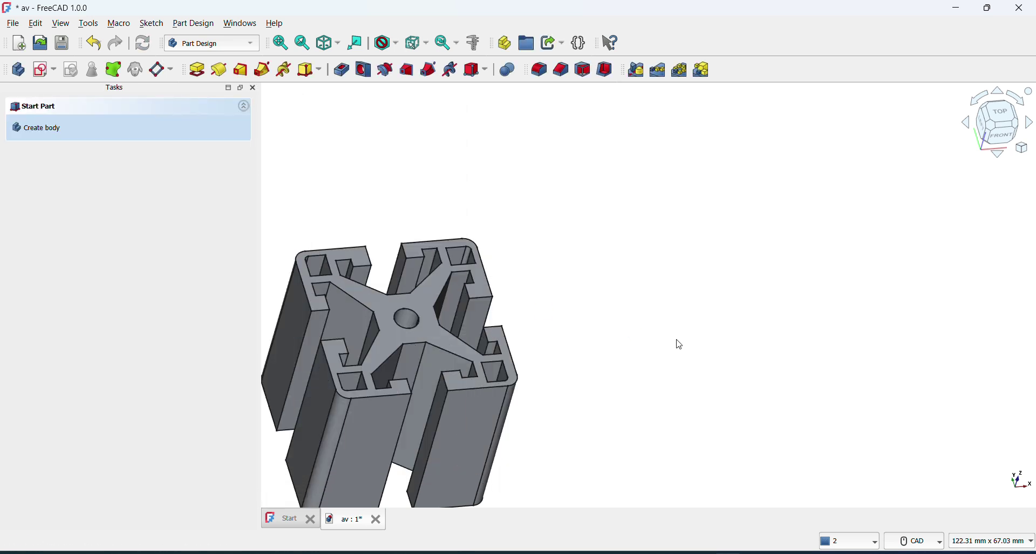
- Orbit and zoom around the profile to check the fillets and its underside
scroll(620, 363, "down", 2)
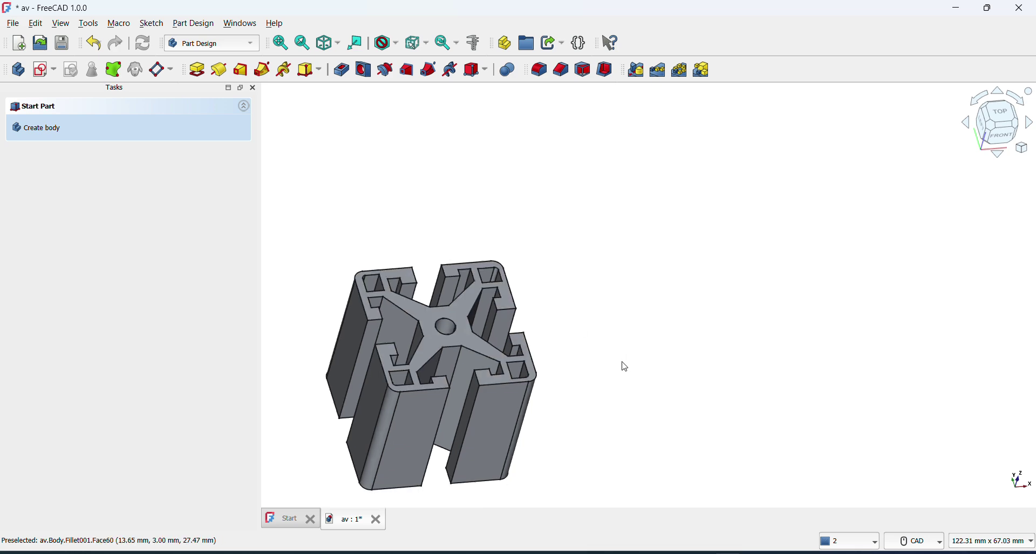
scroll(566, 410, "down", 1)
scroll(459, 453, "down", 1)
middle_click_drag(414, 346, 505, 413)
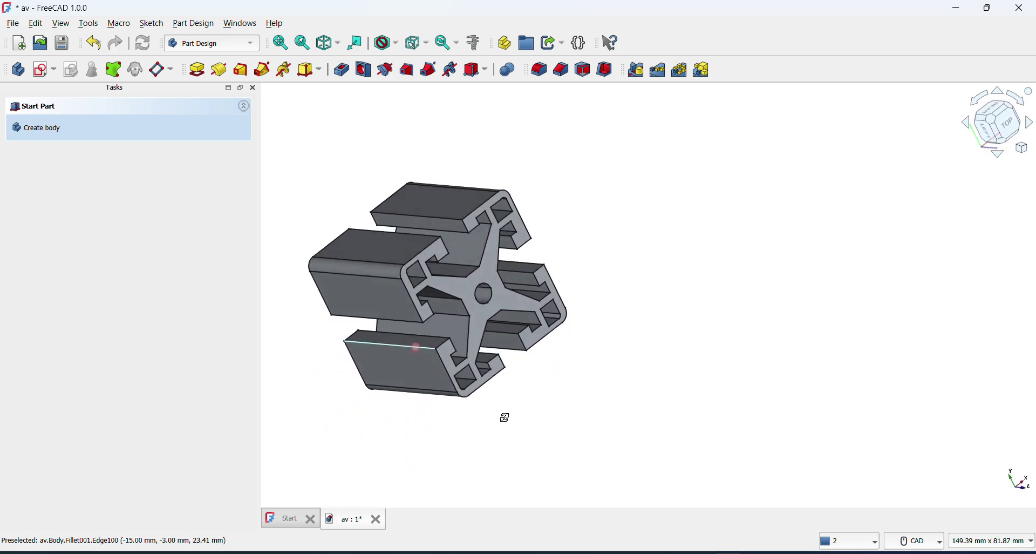
scroll(372, 420, "up", 3)
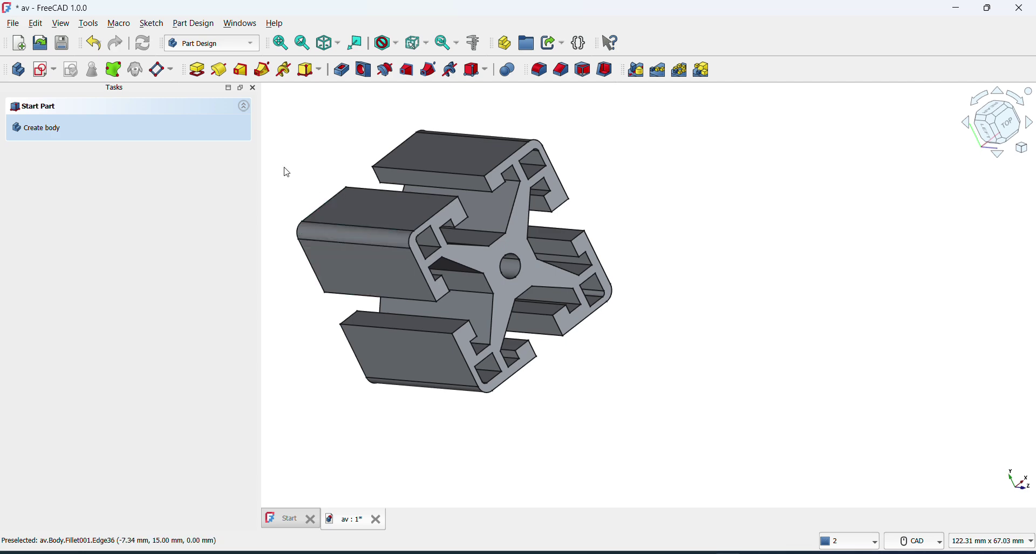
scroll(284, 172, "up", 3)
scroll(284, 172, "up", 3)
scroll(284, 172, "down", 2)
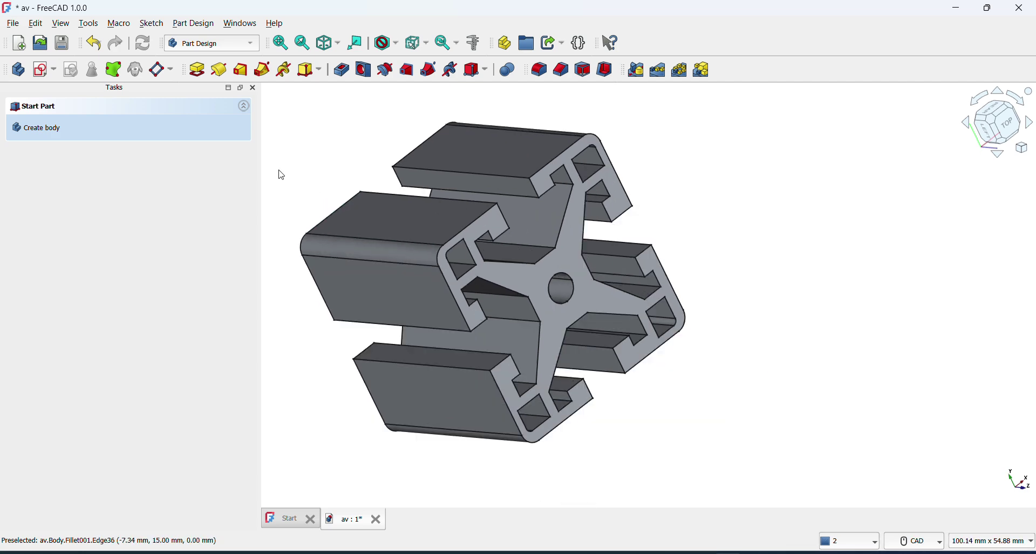
scroll(292, 254, "up", 2)
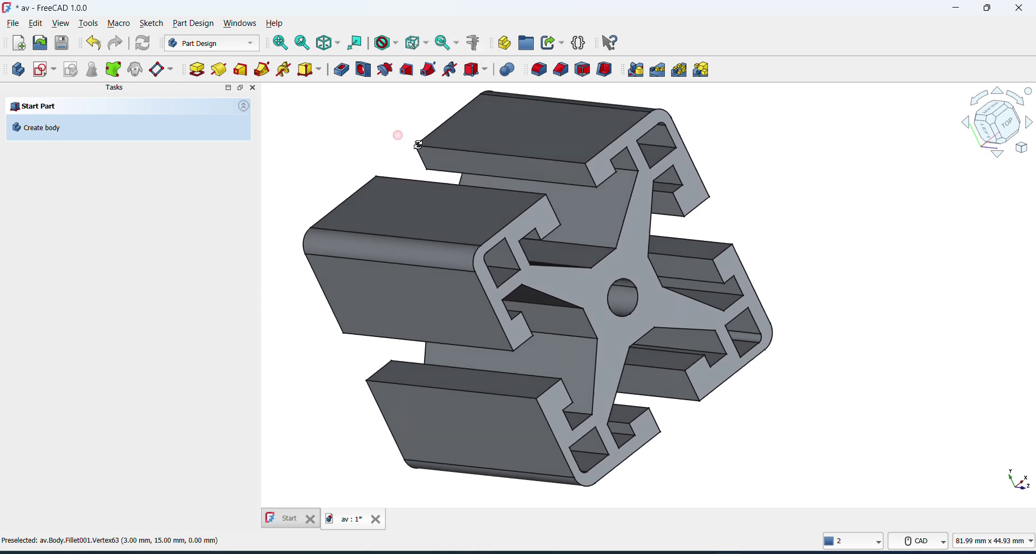
mouse_move(399, 134)
middle_mouse_down()
mouse_move(645, 275)
mouse_move(393, 151)
mouse_move(679, 226)
middle_mouse_up()
- Assign the Wood-Generic material to the profile and save the document 'av'
right_click(679, 226)
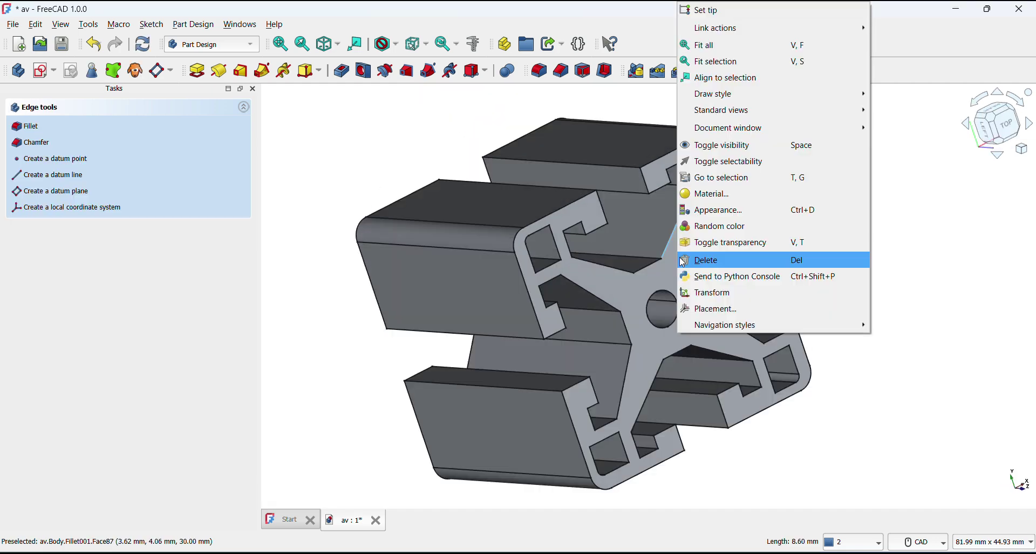
left_click(718, 195)
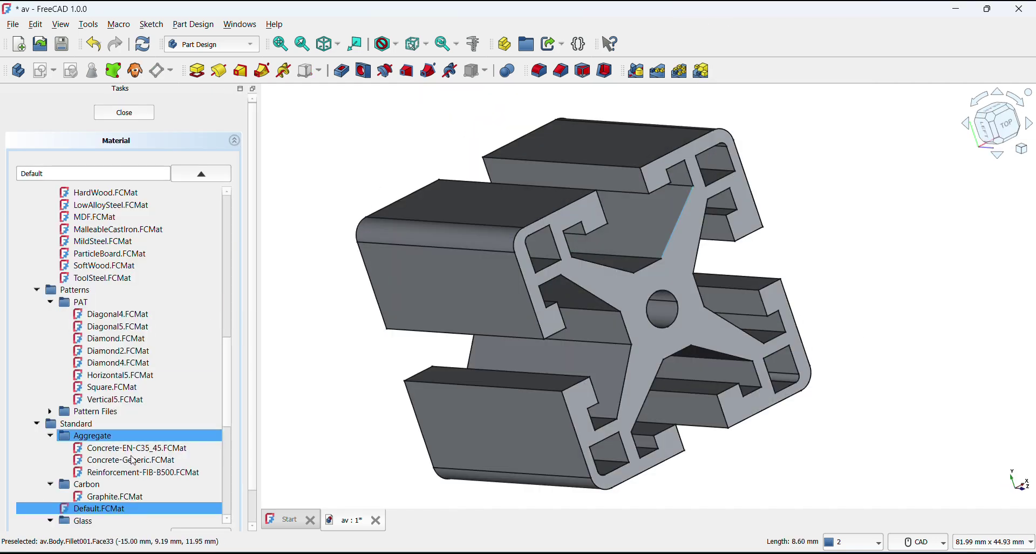
scroll(115, 488, "down", 1)
scroll(115, 488, "down", 3)
scroll(115, 488, "down", 3)
scroll(116, 464, "down", 2)
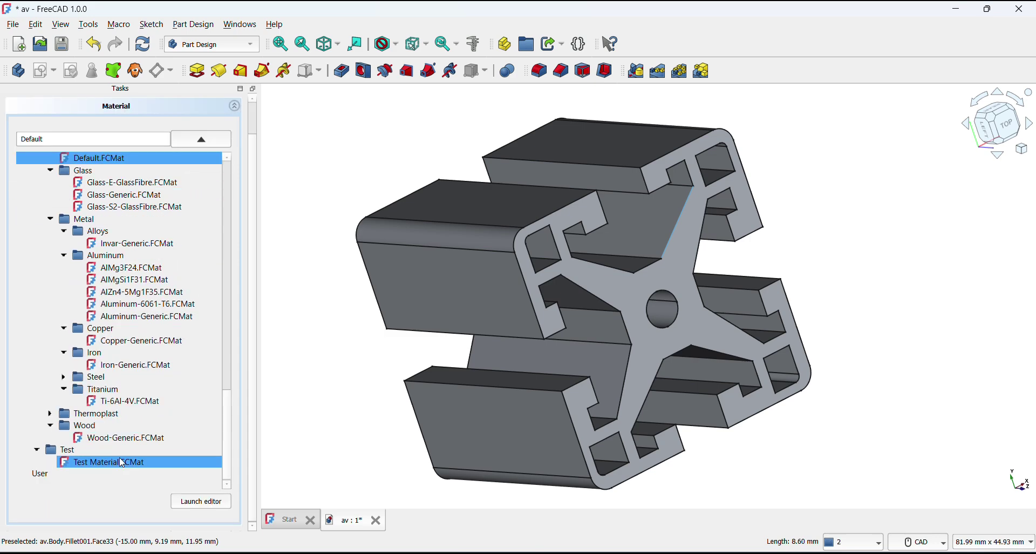
left_click(116, 440)
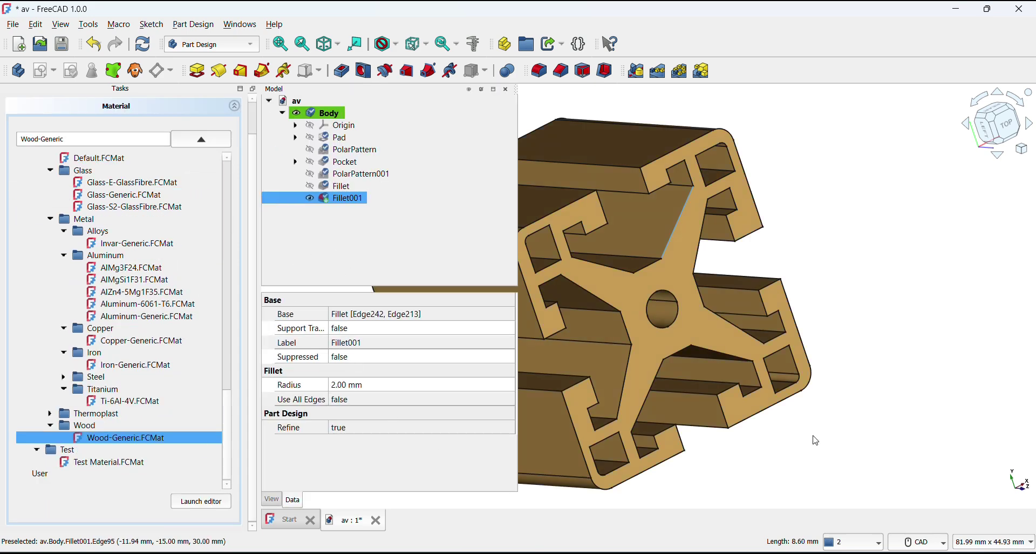
left_click(123, 113)
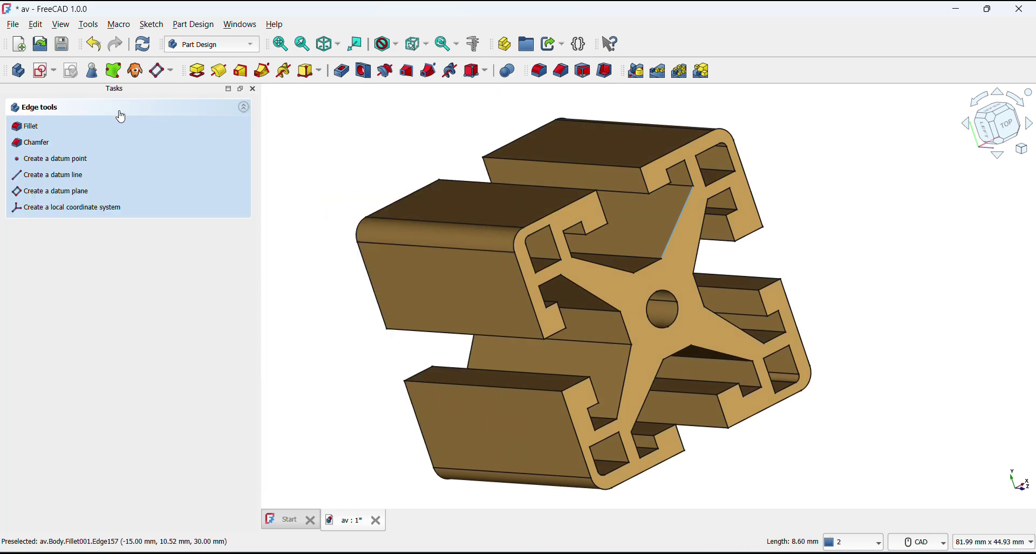
left_click(13, 24)
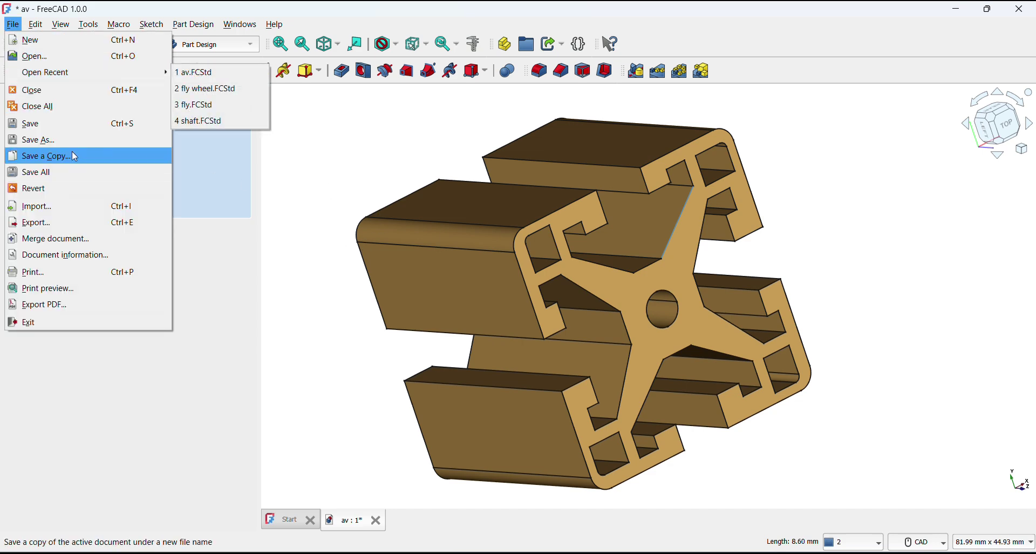
left_click(80, 123)
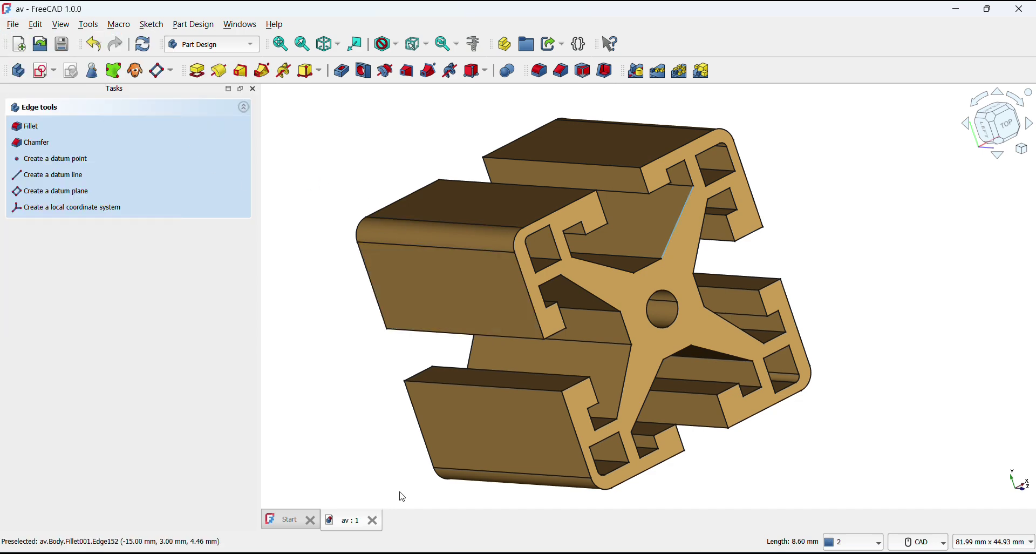